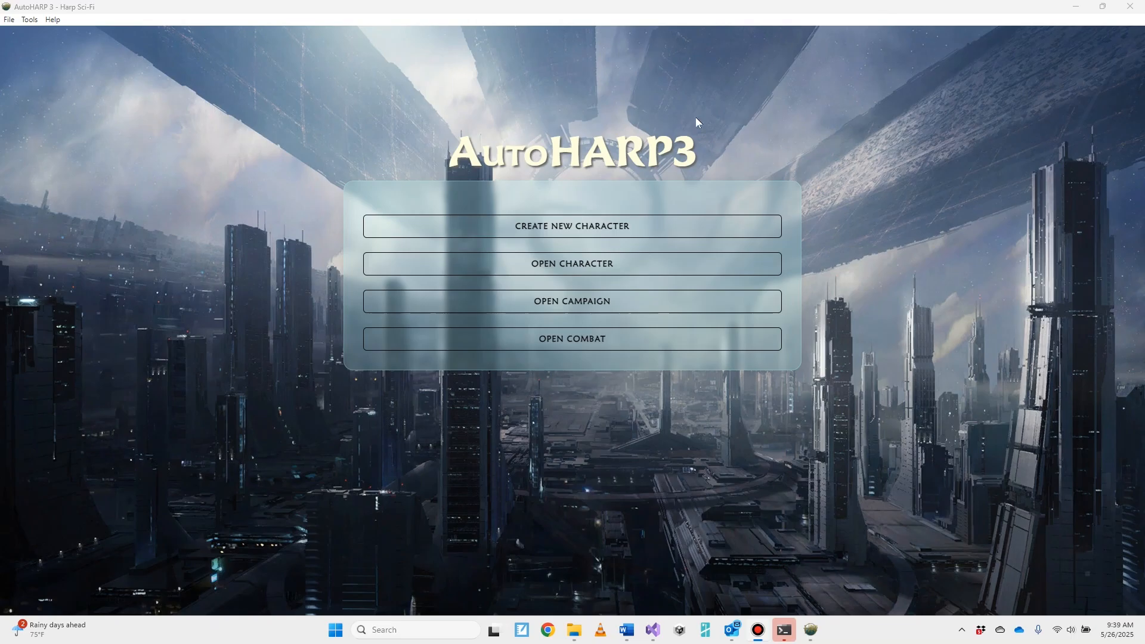
Start a new character, enter the character's name, and set the sex to Female.
{"action": "left_click", "coordinate": [597, 223]}
{"action": "left_click", "coordinate": [599, 227]}
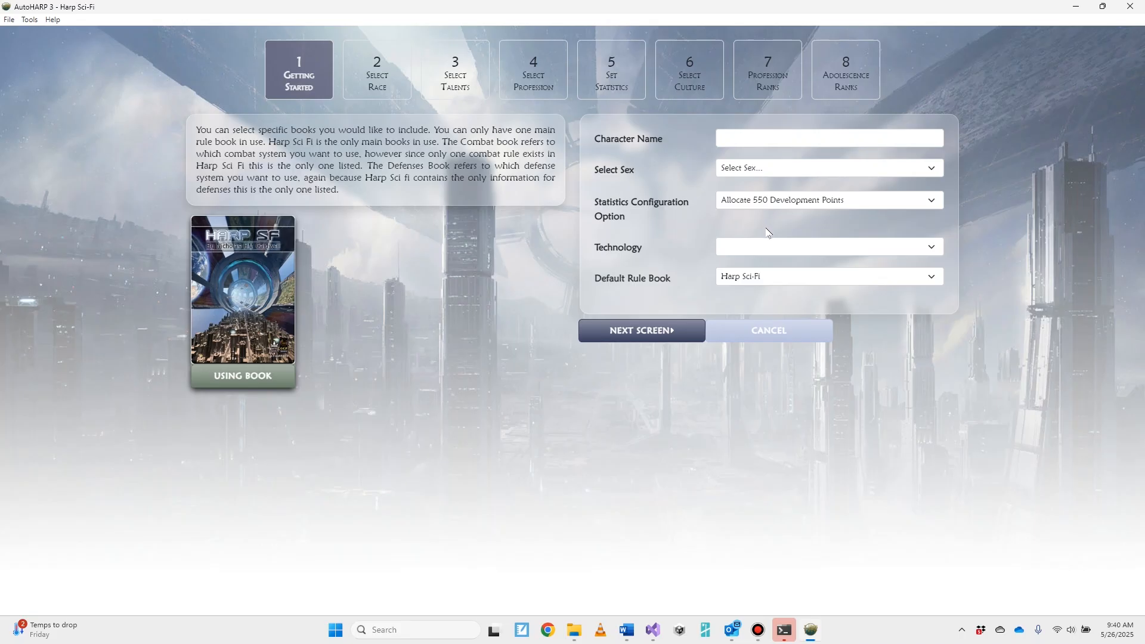
{"action": "left_click", "coordinate": [772, 137]}
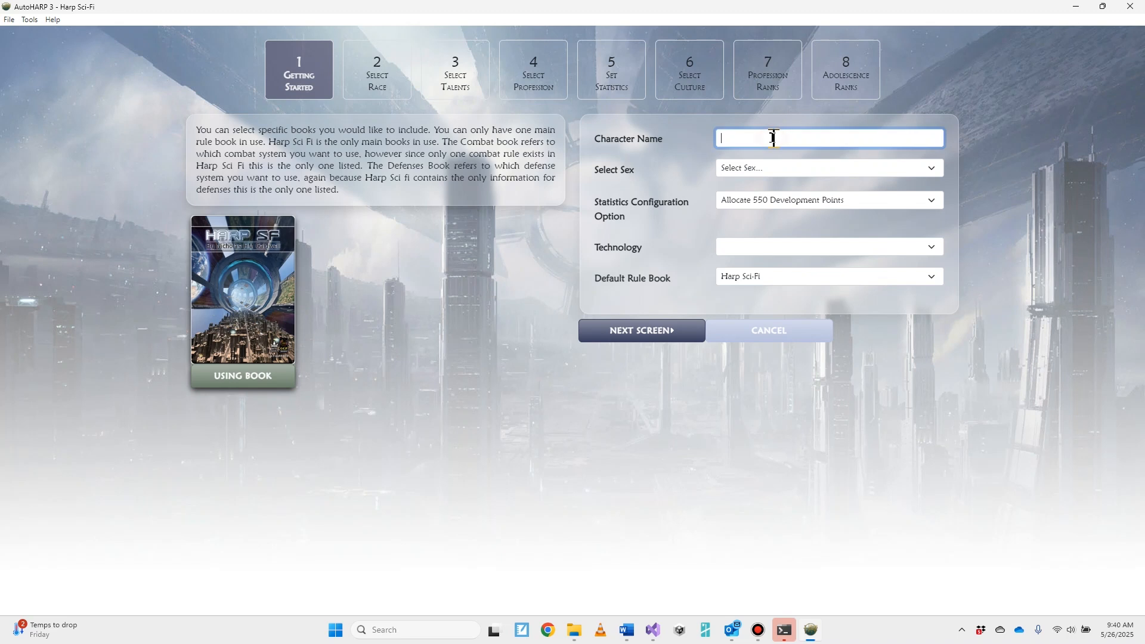
{"action": "type", "text": "Bobbie"}
{"action": "key", "text": "Tab"}
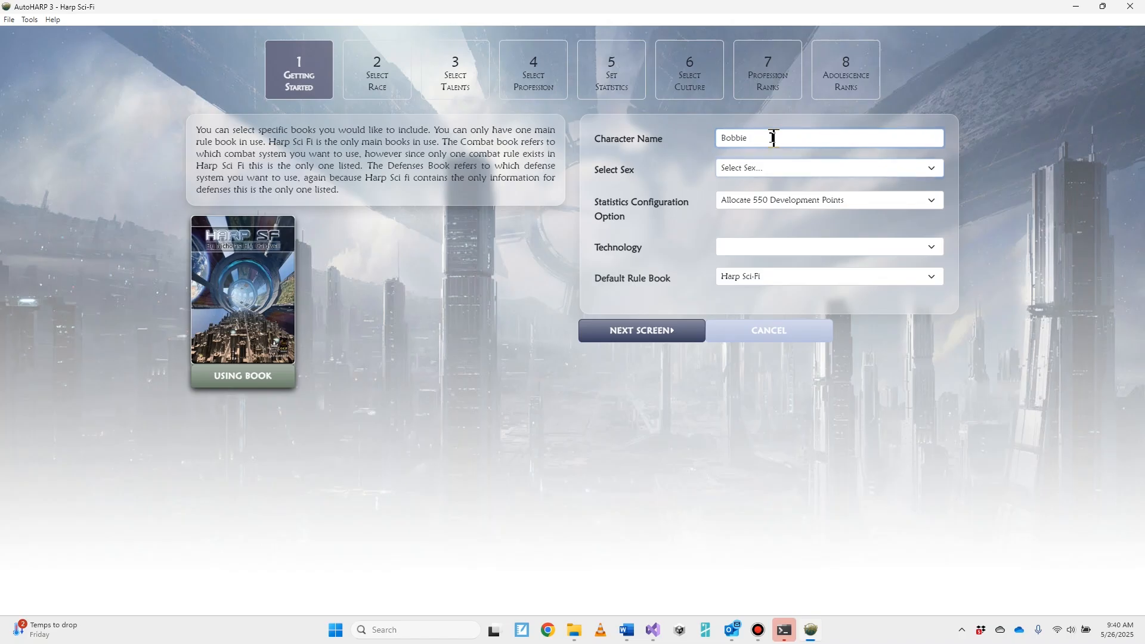
{"action": "key", "text": "f"}
{"action": "key", "text": "Tab"}
{"action": "key", "text": "Tab"}
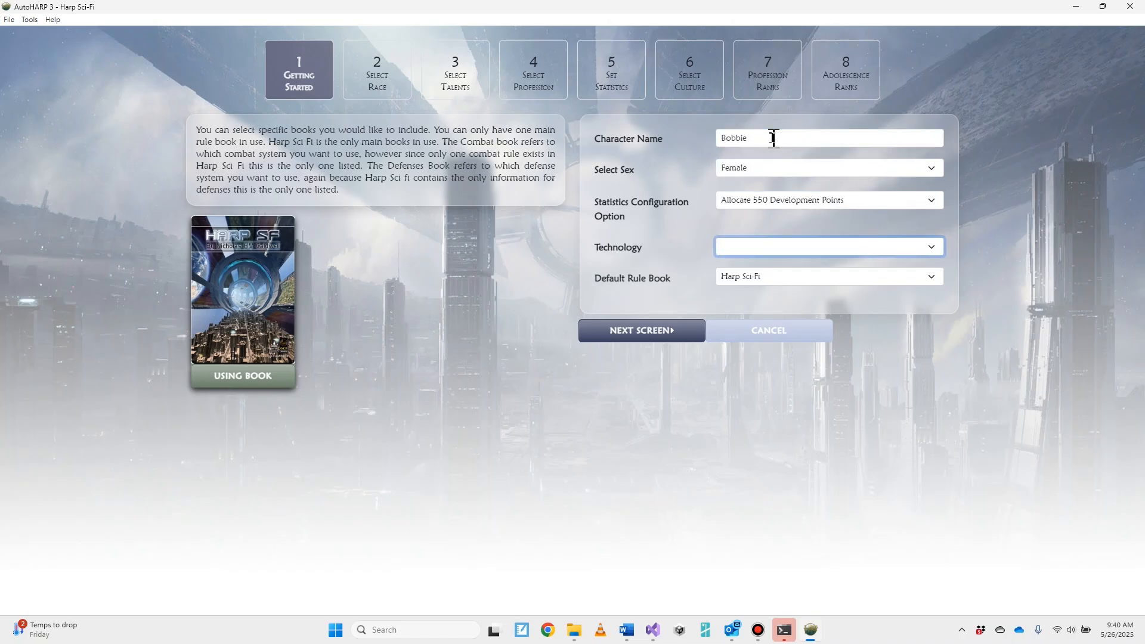
Keep the Allocate 550 Development Points option, set the technology to Mature, and continue to race selection.
{"action": "left_click", "coordinate": [845, 201]}
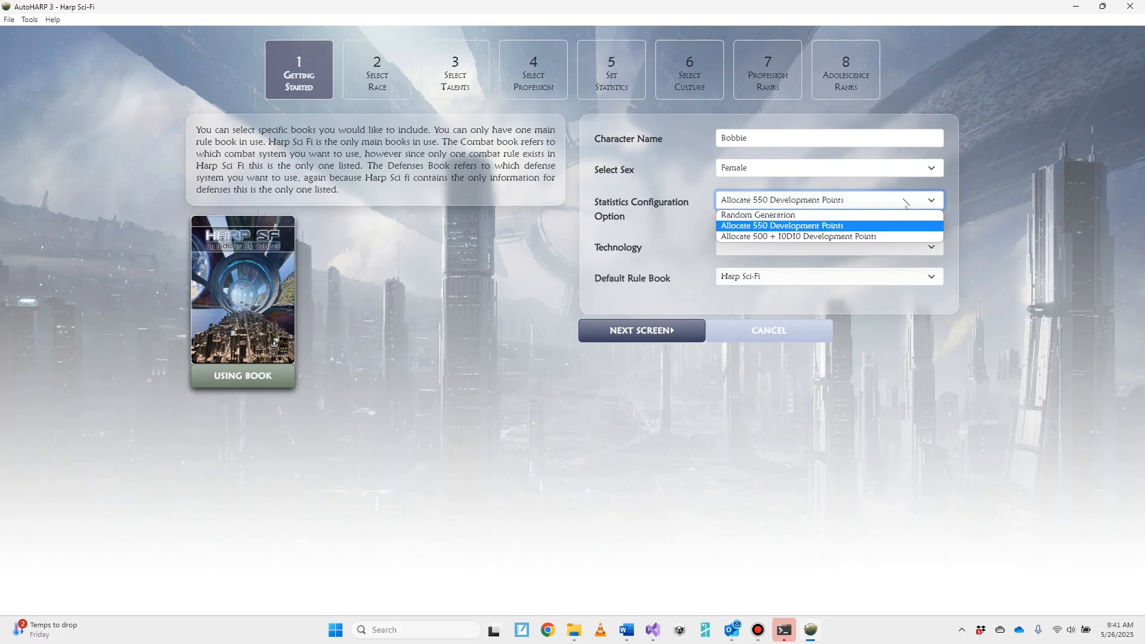
{"action": "left_click", "coordinate": [1026, 245]}
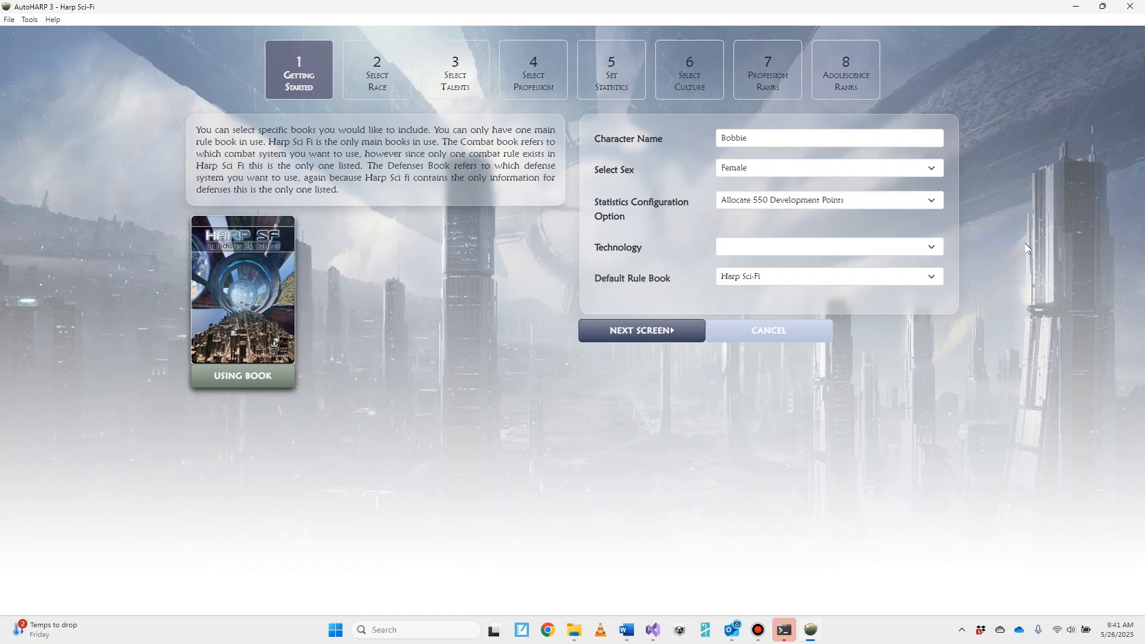
{"action": "left_click", "coordinate": [861, 246]}
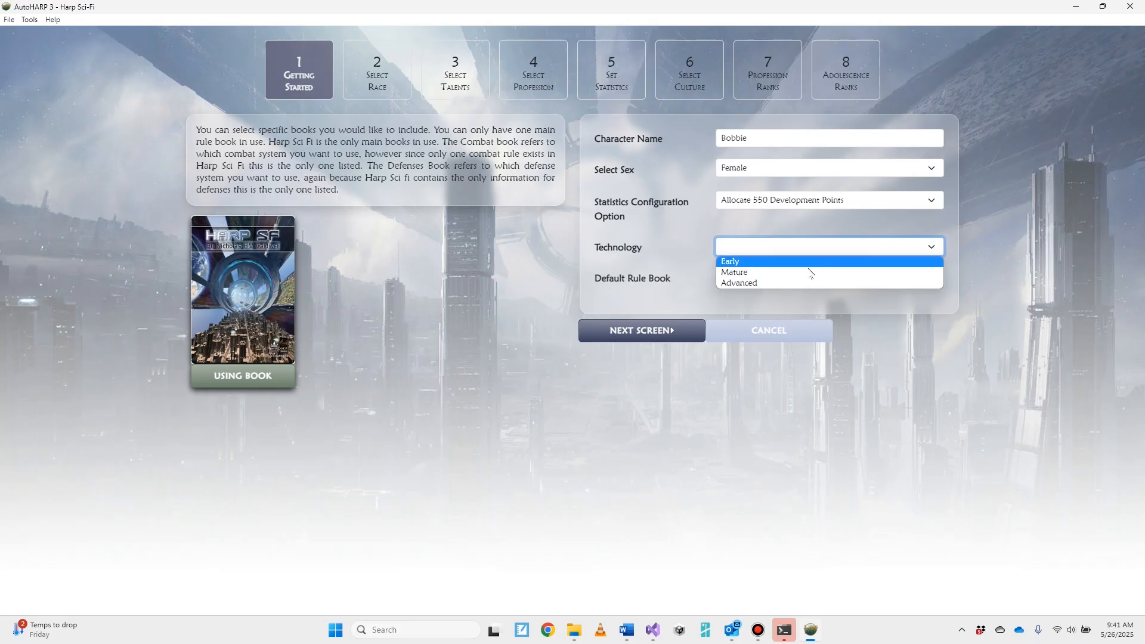
{"action": "left_click", "coordinate": [776, 273]}
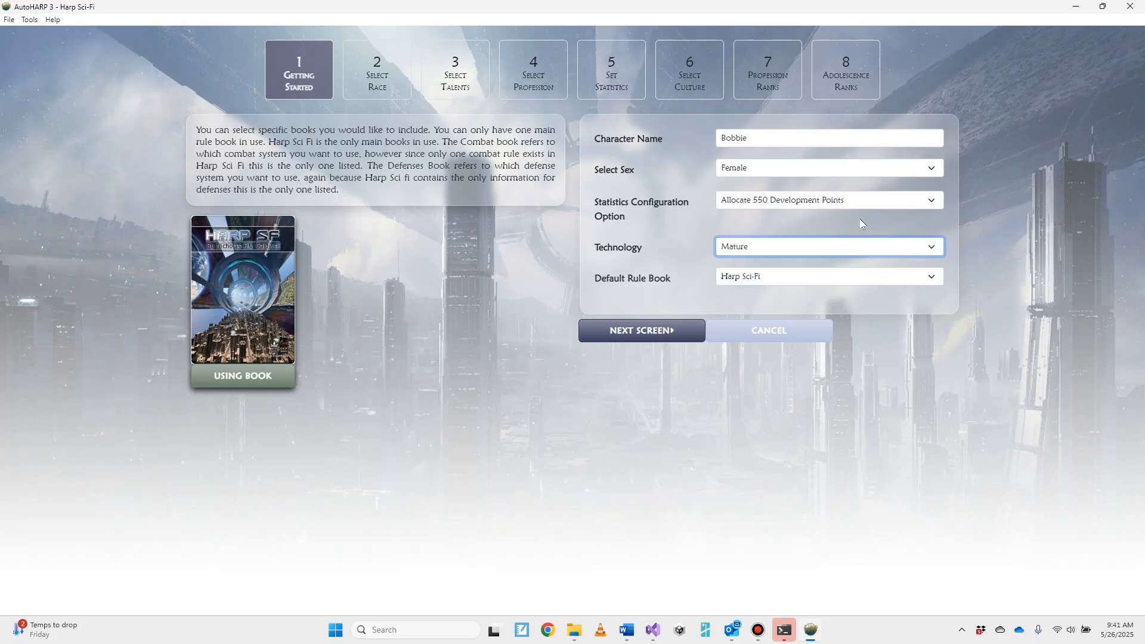
{"action": "left_click", "coordinate": [853, 247]}
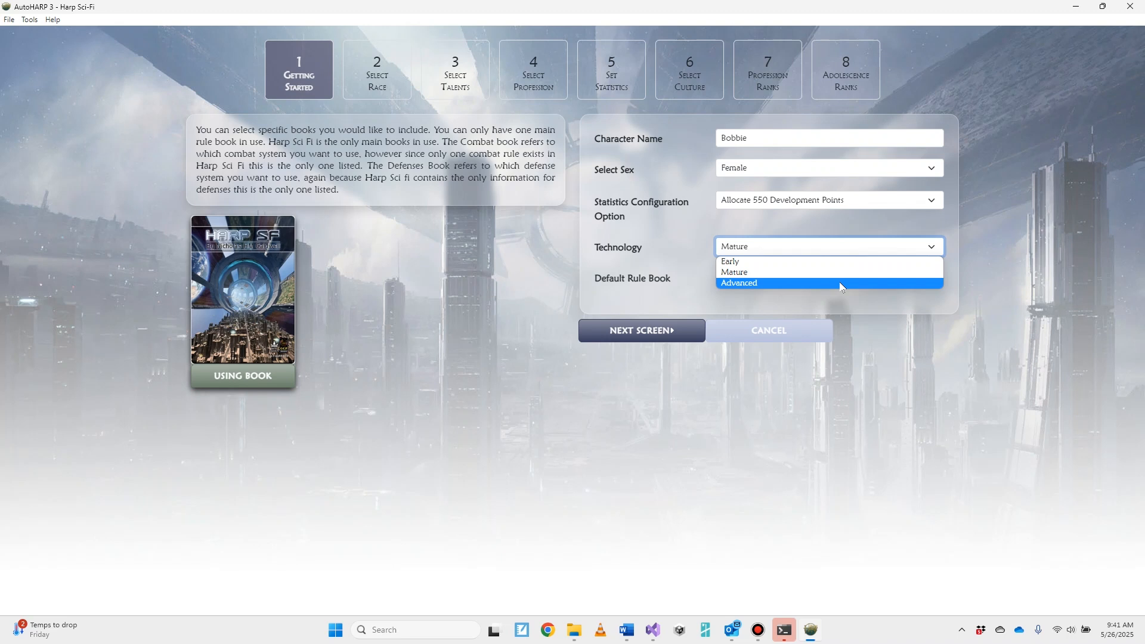
{"action": "left_click", "coordinate": [1000, 279]}
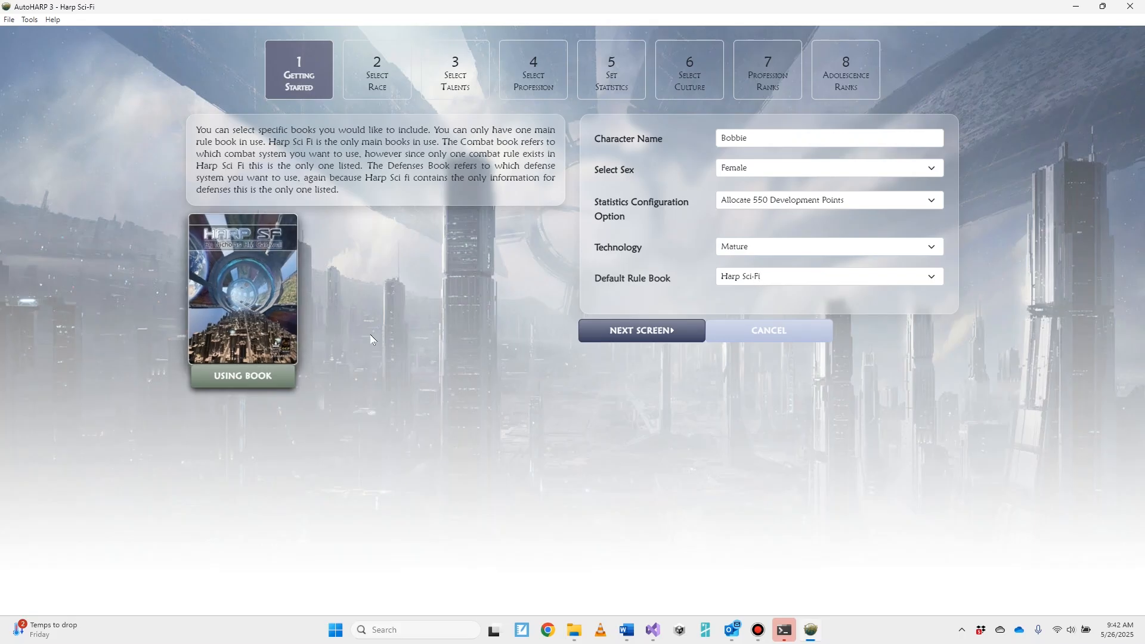
{"action": "left_click", "coordinate": [634, 339]}
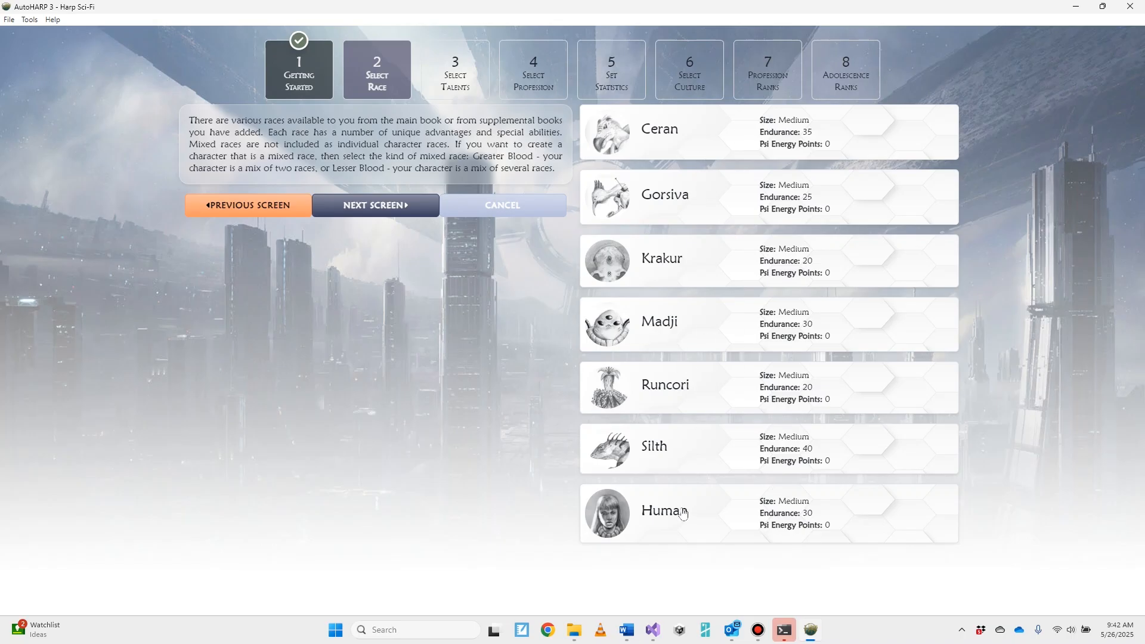
Review the Madji race, selecting it as primary with Krakur as the greater blood.
{"action": "left_click", "coordinate": [697, 334]}
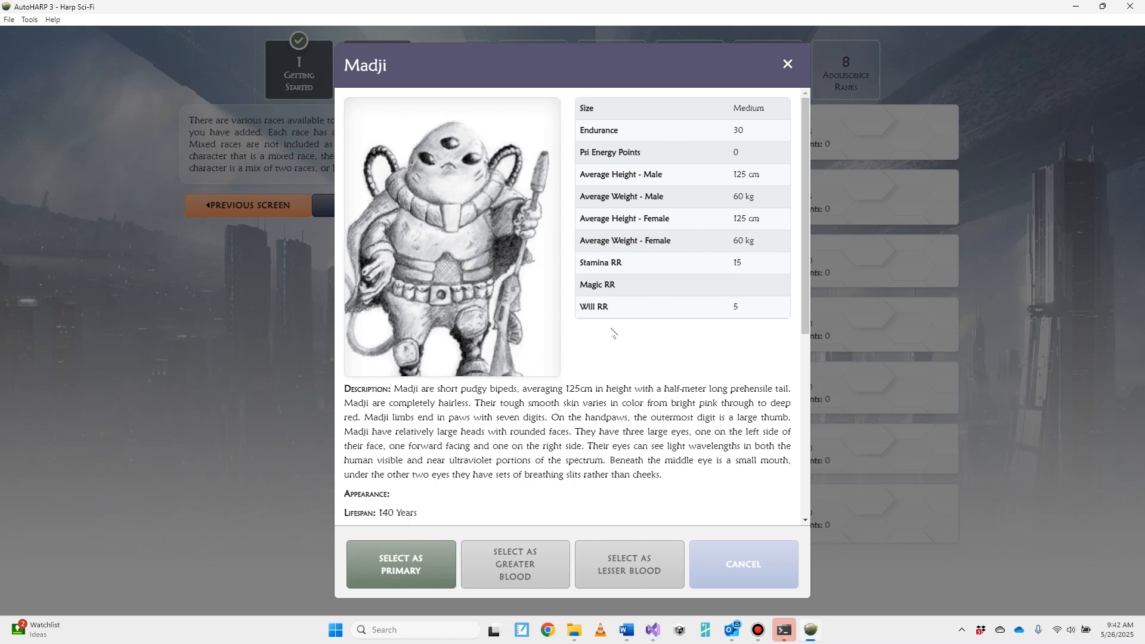
{"action": "scroll", "coordinate": [558, 358], "scroll_direction": "down", "scroll_amount": 3}
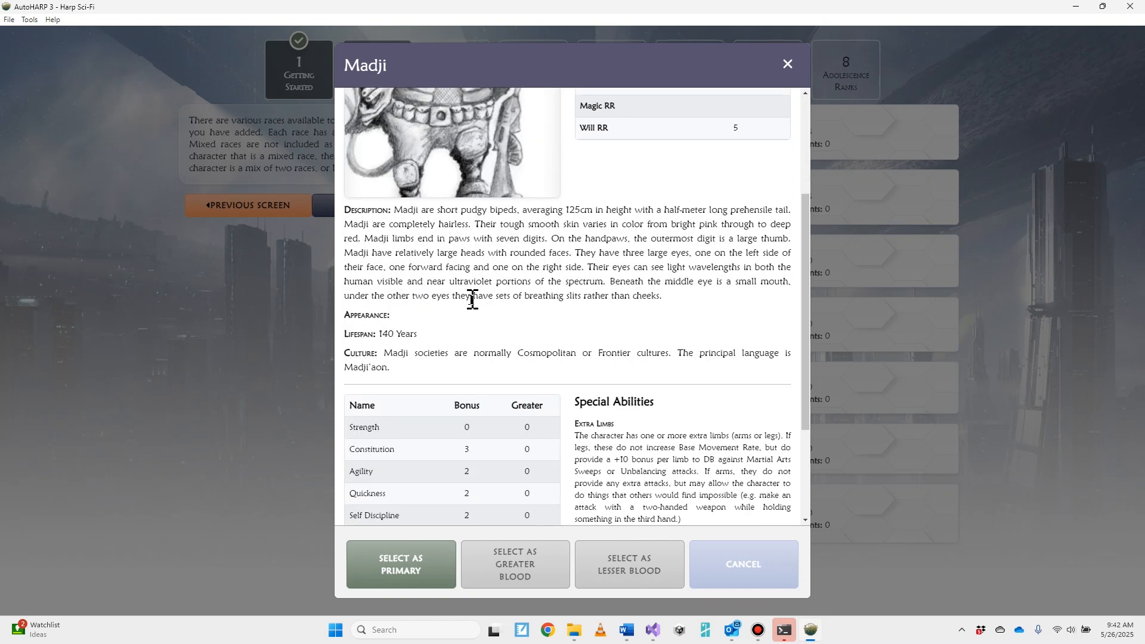
{"action": "scroll", "coordinate": [537, 301], "scroll_direction": "down", "scroll_amount": 3}
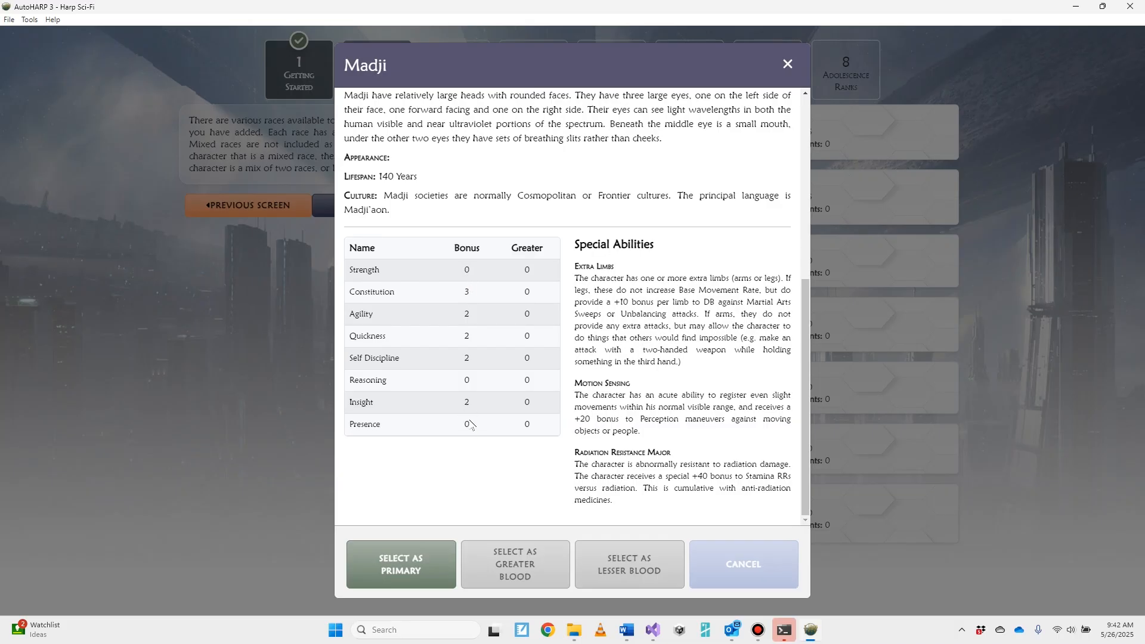
{"action": "left_click", "coordinate": [398, 563]}
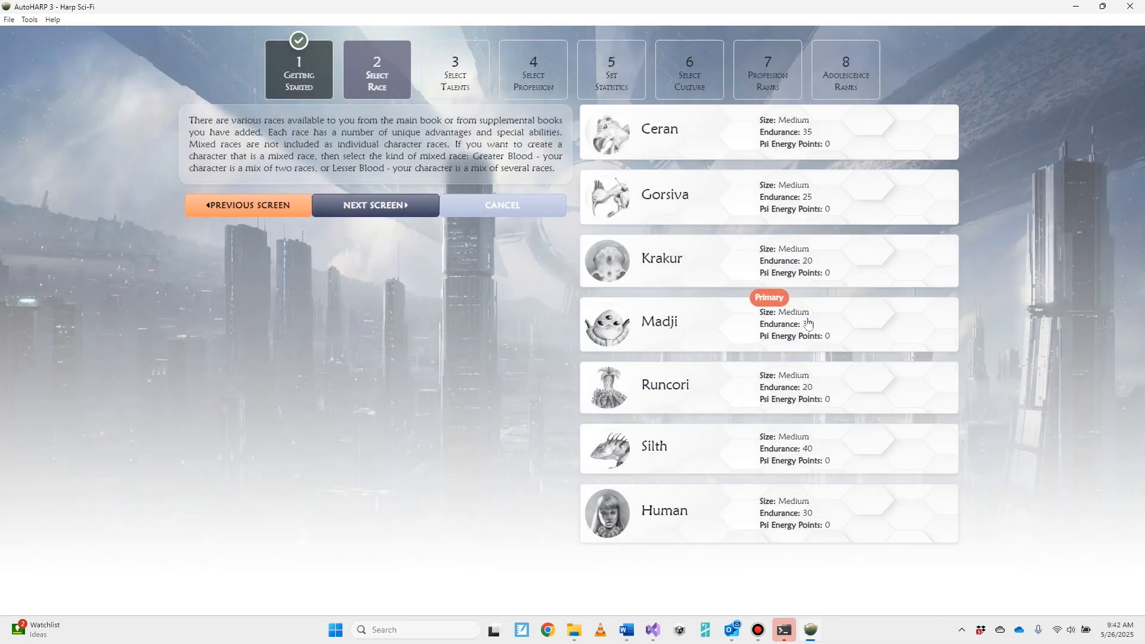
{"action": "left_click", "coordinate": [728, 260]}
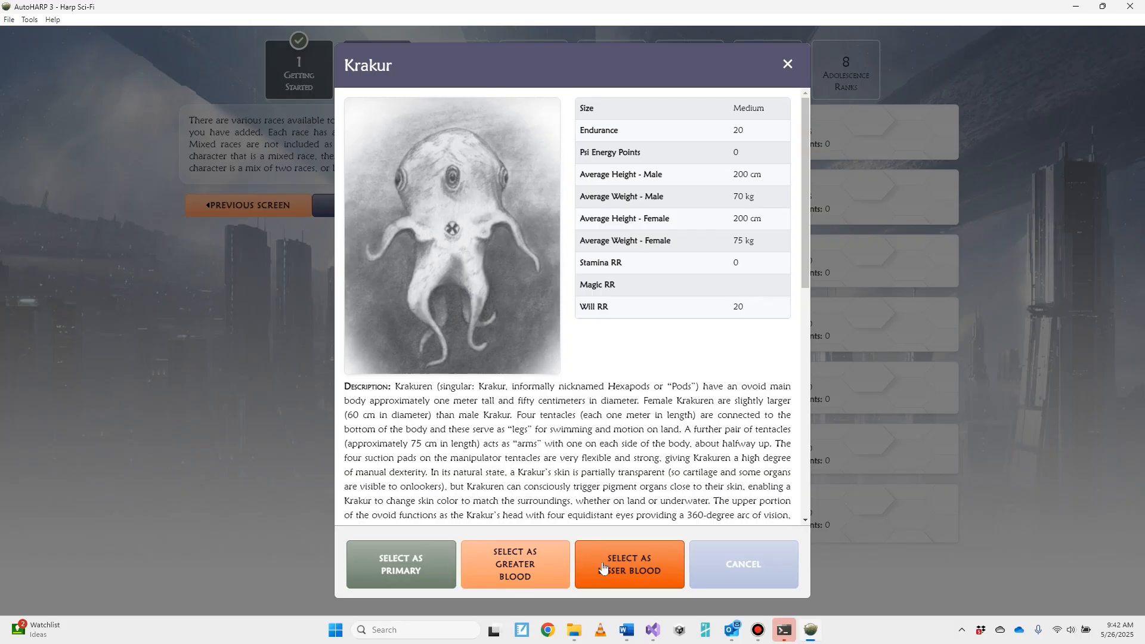
{"action": "left_click", "coordinate": [517, 568]}
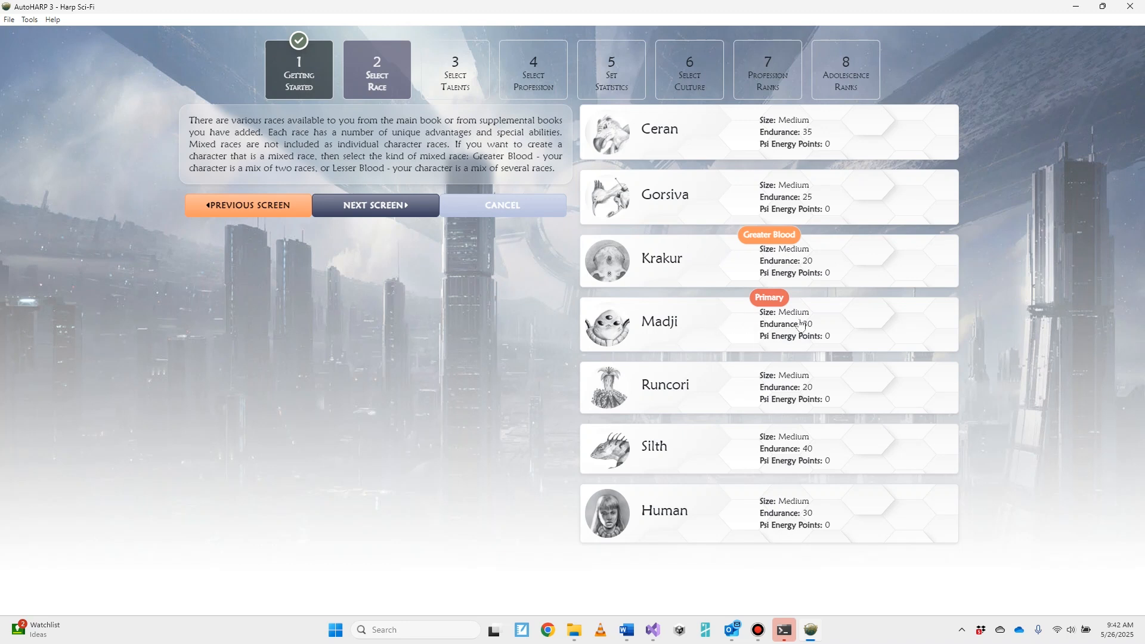
Review the Human race, select it as the primary race, and continue to talent selection.
{"action": "left_click", "coordinate": [704, 510]}
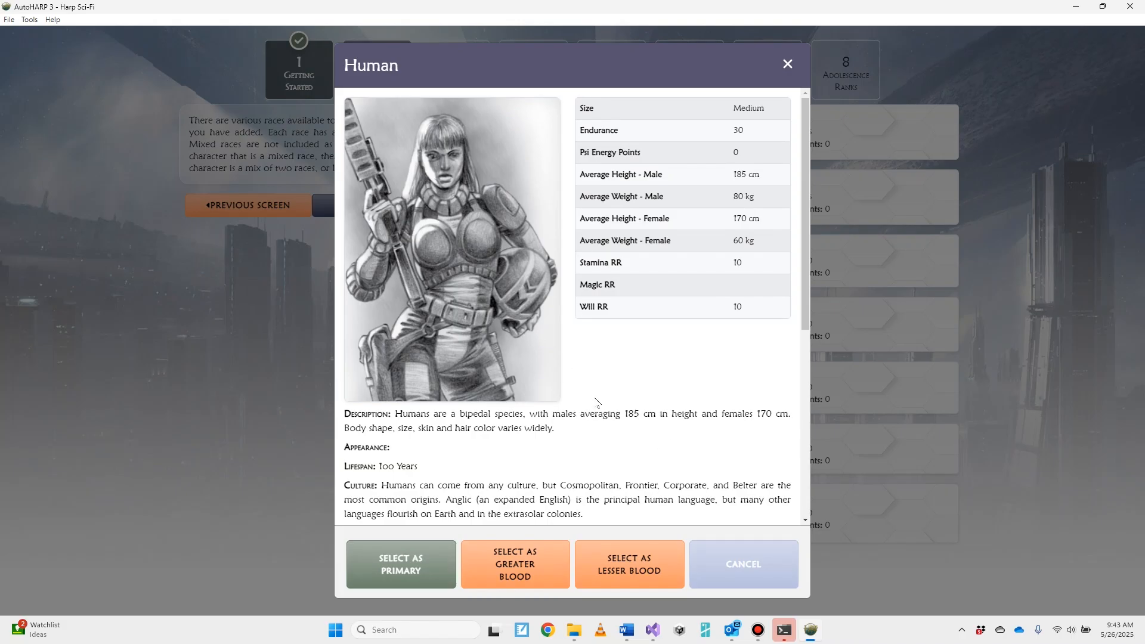
{"action": "scroll", "coordinate": [596, 403], "scroll_direction": "down", "scroll_amount": 5}
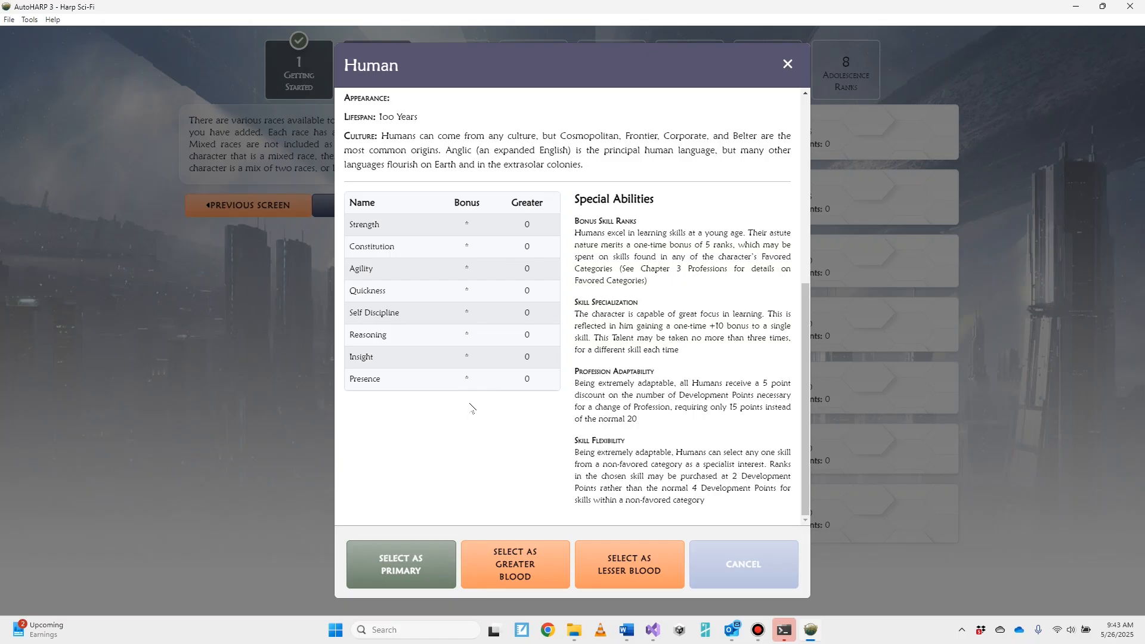
{"action": "left_click", "coordinate": [412, 566]}
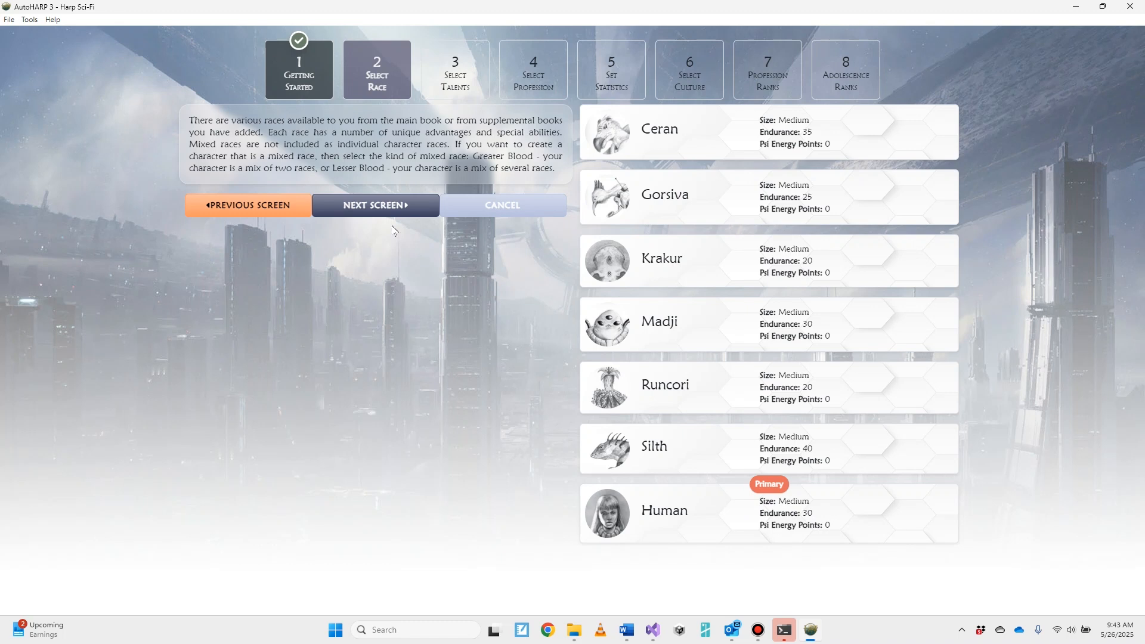
{"action": "left_click", "coordinate": [391, 205]}
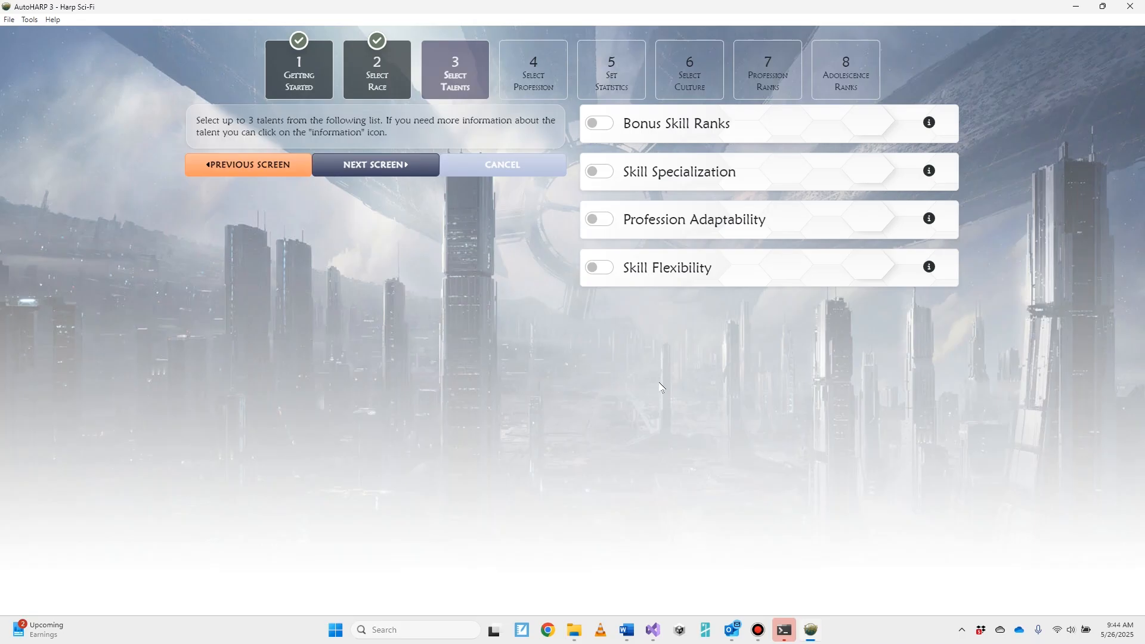
Enable the Bonus Skill Ranks, Skill Specialization and Skill Flexibility talents.
{"action": "left_click", "coordinate": [598, 123]}
{"action": "left_click", "coordinate": [599, 173]}
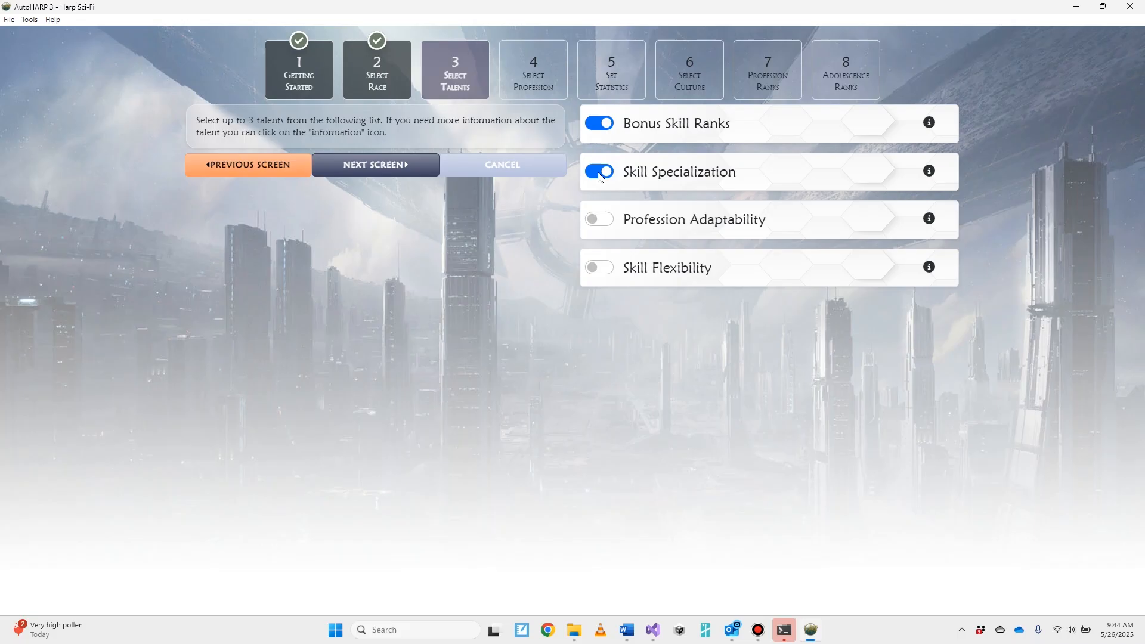
{"action": "left_click", "coordinate": [600, 268]}
Read the descriptions of Skill Flexibility and Bonus Skill Ranks, and continue to profession selection.
{"action": "left_click", "coordinate": [929, 269]}
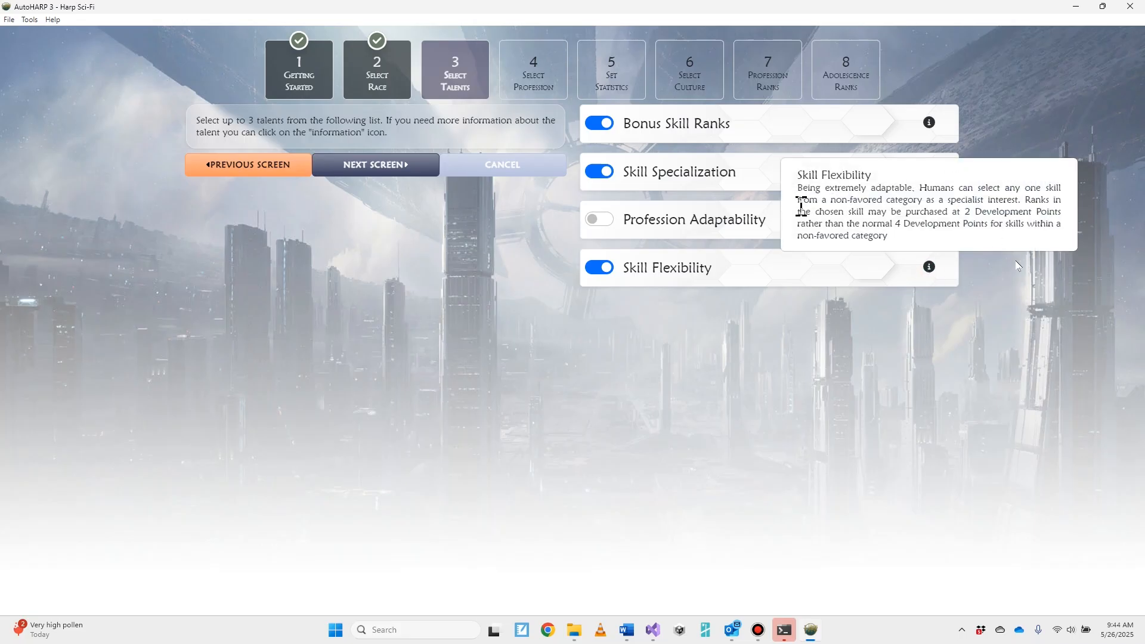
{"action": "left_click", "coordinate": [928, 122]}
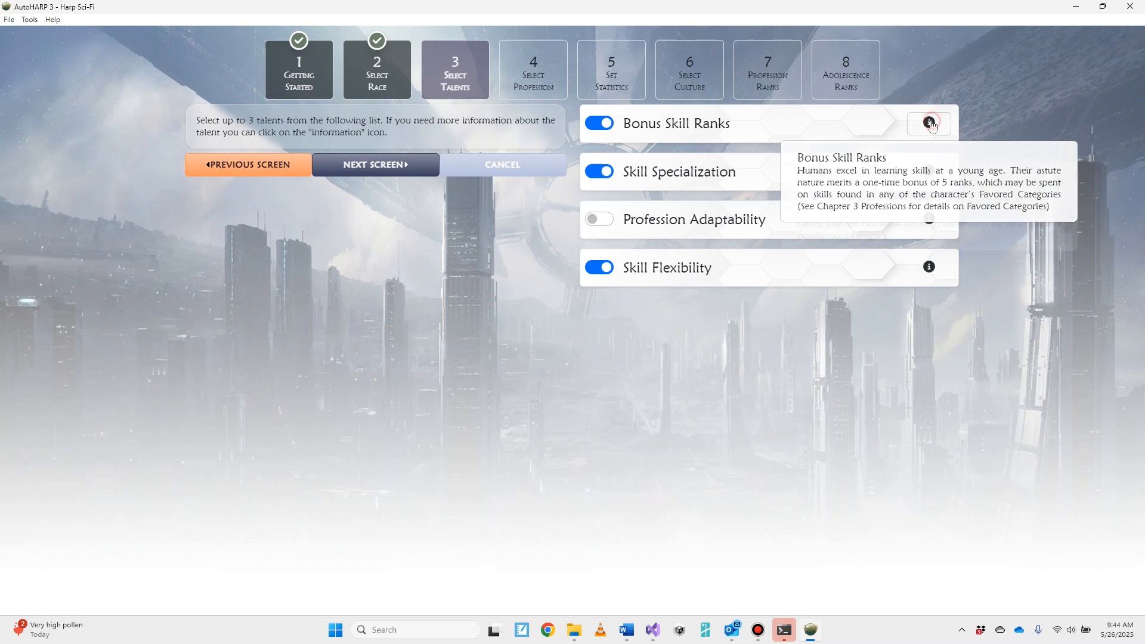
{"action": "left_click", "coordinate": [975, 254]}
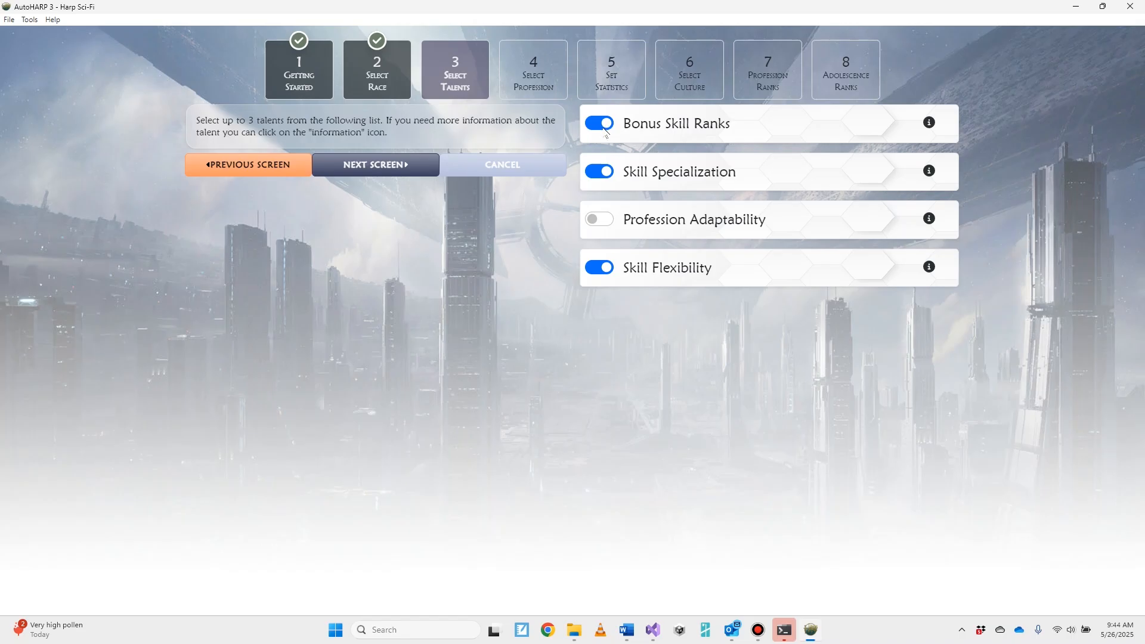
{"action": "left_click", "coordinate": [385, 164]}
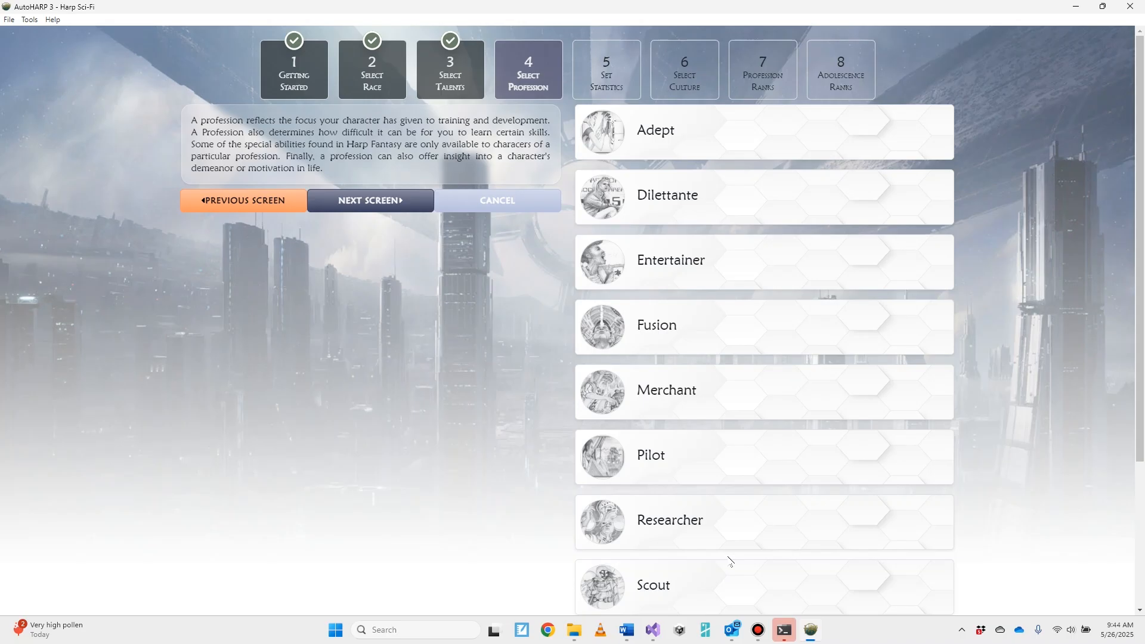
Select the Soldier profession with Martial Arts Training as its special ability.
{"action": "scroll", "coordinate": [984, 480], "scroll_direction": "down", "scroll_amount": 2}
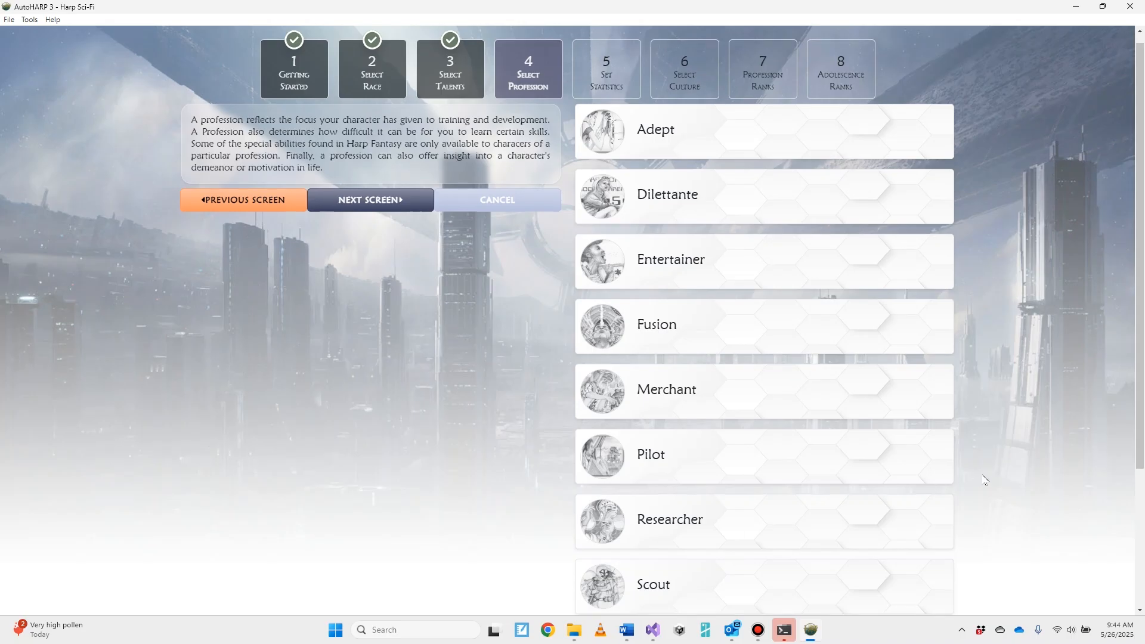
{"action": "scroll", "coordinate": [983, 480], "scroll_direction": "down", "scroll_amount": 1}
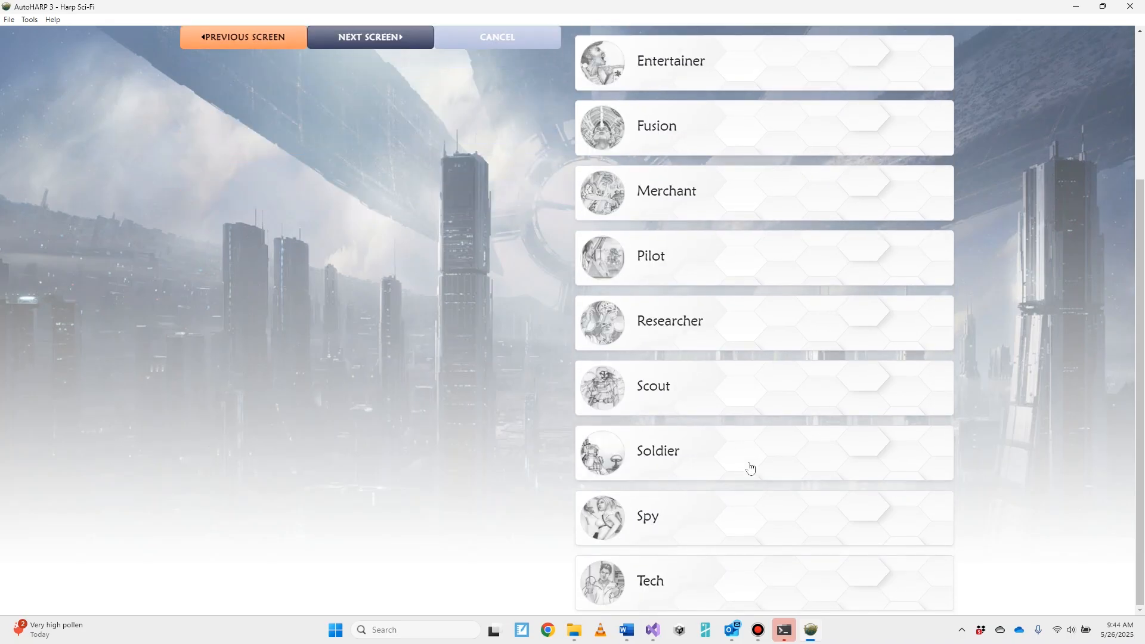
{"action": "left_click", "coordinate": [715, 465]}
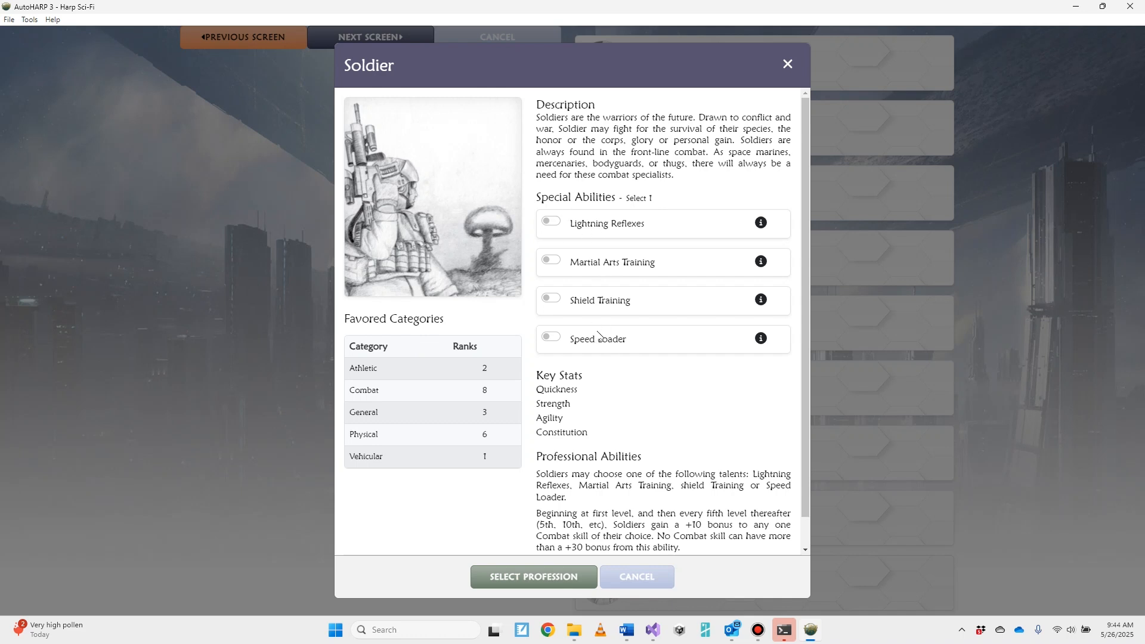
{"action": "left_click", "coordinate": [555, 264]}
{"action": "mouse_move", "coordinate": [761, 229]}
{"action": "scroll", "coordinate": [728, 422], "scroll_direction": "down", "scroll_amount": 1}
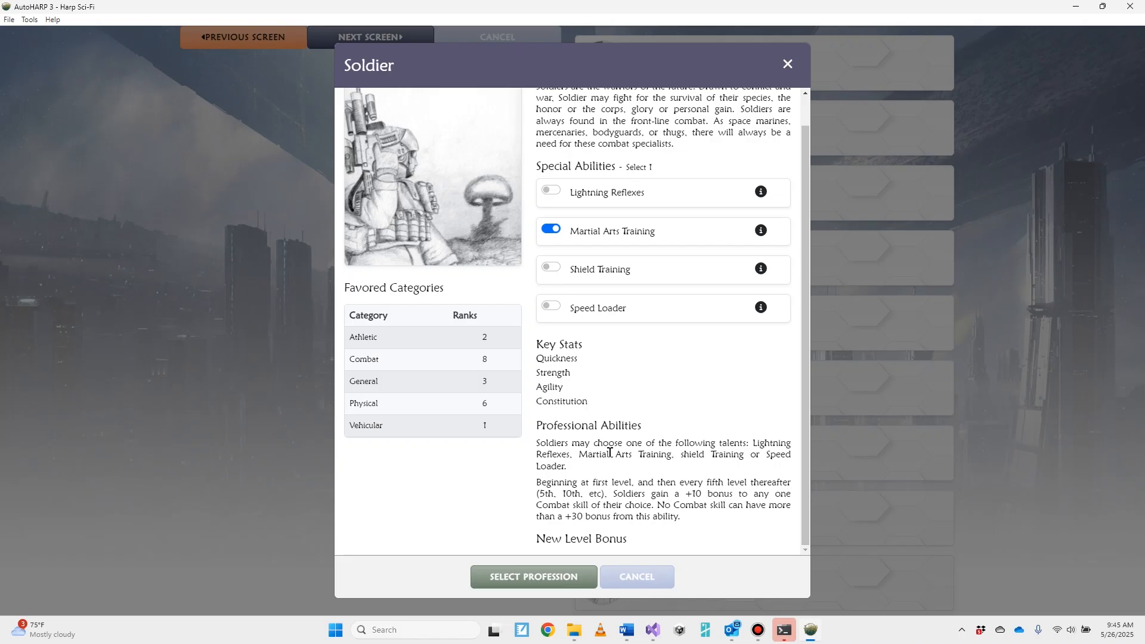
{"action": "left_click", "coordinate": [549, 576]}
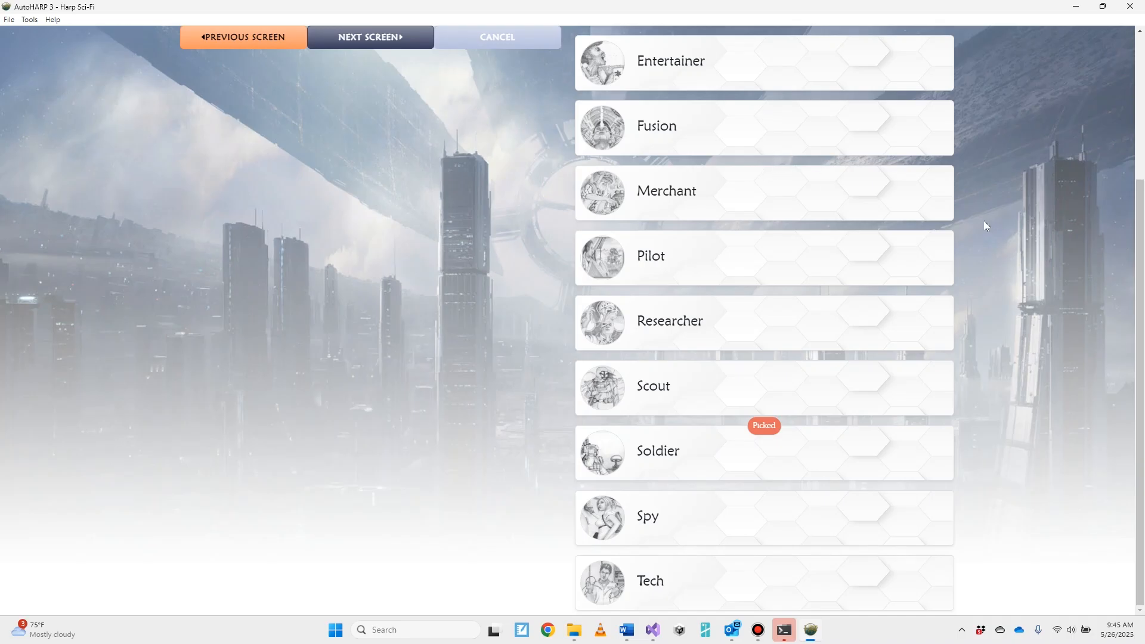
Select the Fusion profession as a Soldier variant with Latent Psionic Field - 1st Field, and continue to the statistics.
{"action": "scroll", "coordinate": [984, 220], "scroll_direction": "up", "scroll_amount": 1}
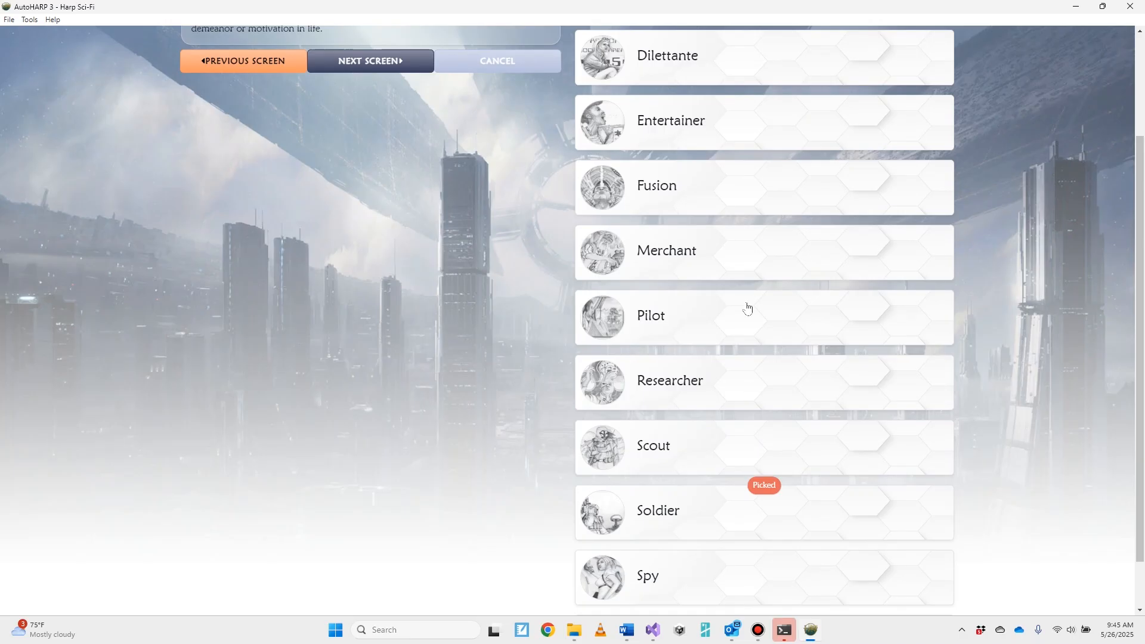
{"action": "left_click", "coordinate": [743, 191]}
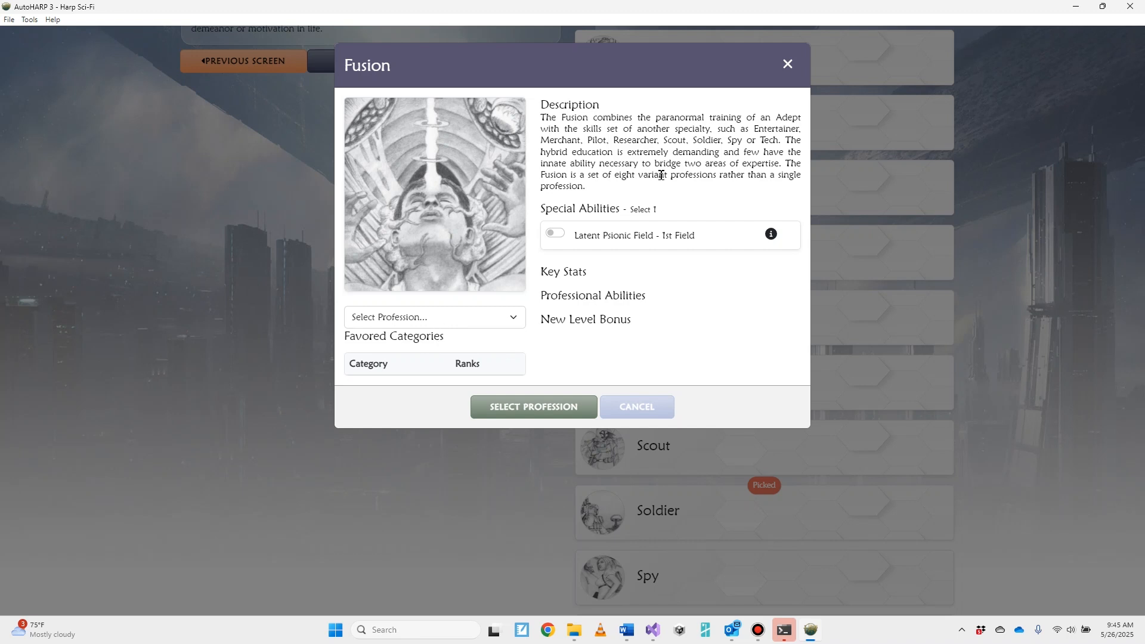
{"action": "left_click", "coordinate": [438, 321]}
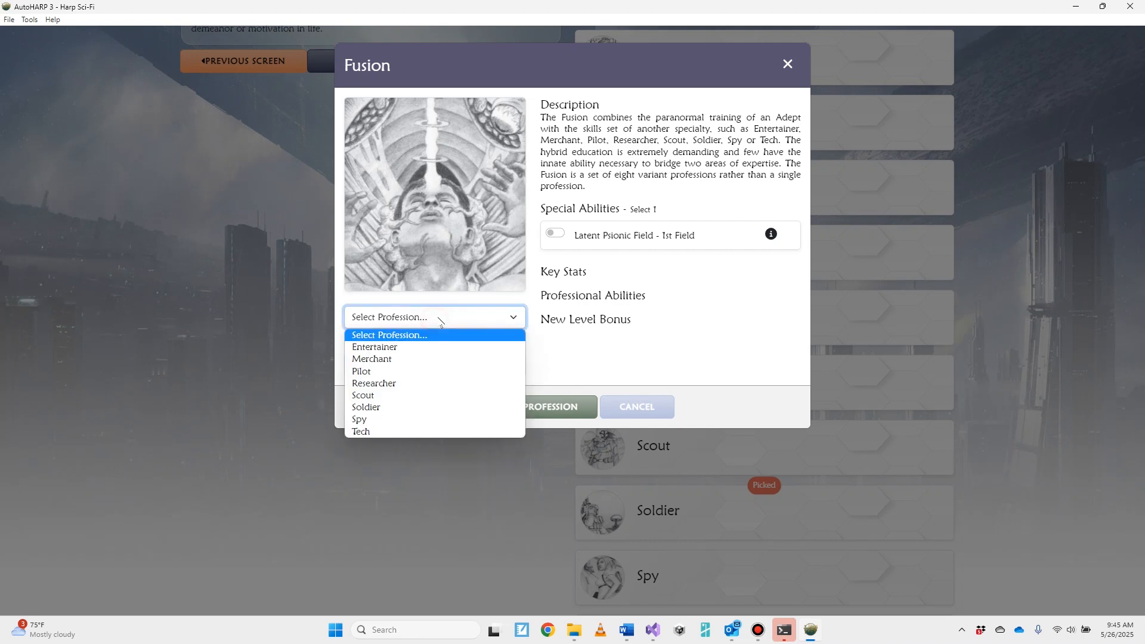
{"action": "left_click", "coordinate": [396, 407]}
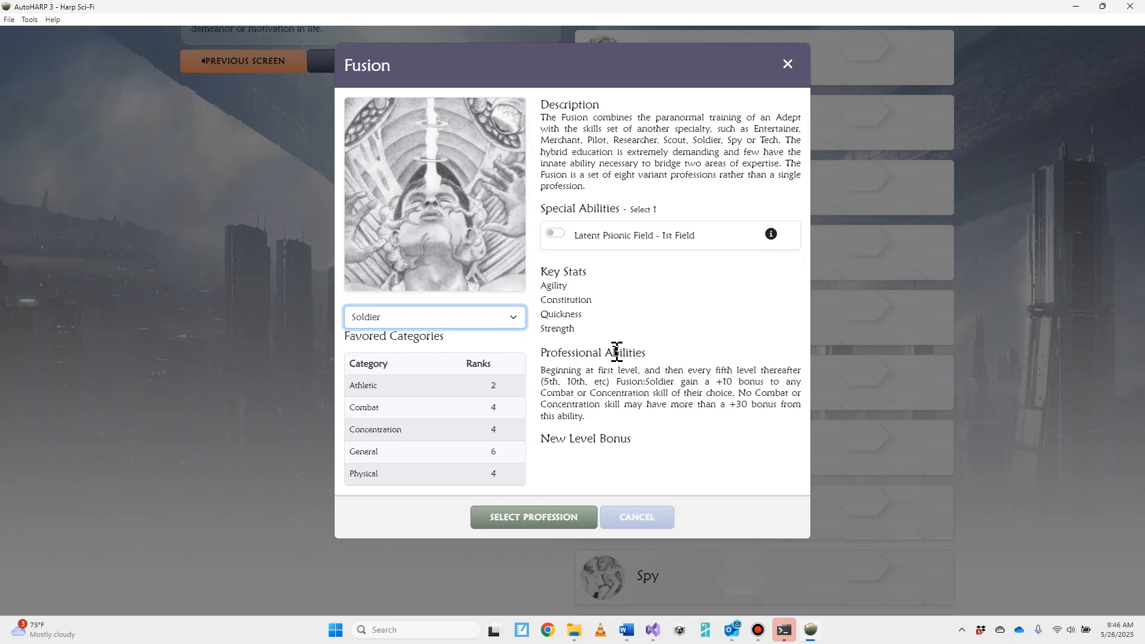
{"action": "left_click", "coordinate": [559, 238]}
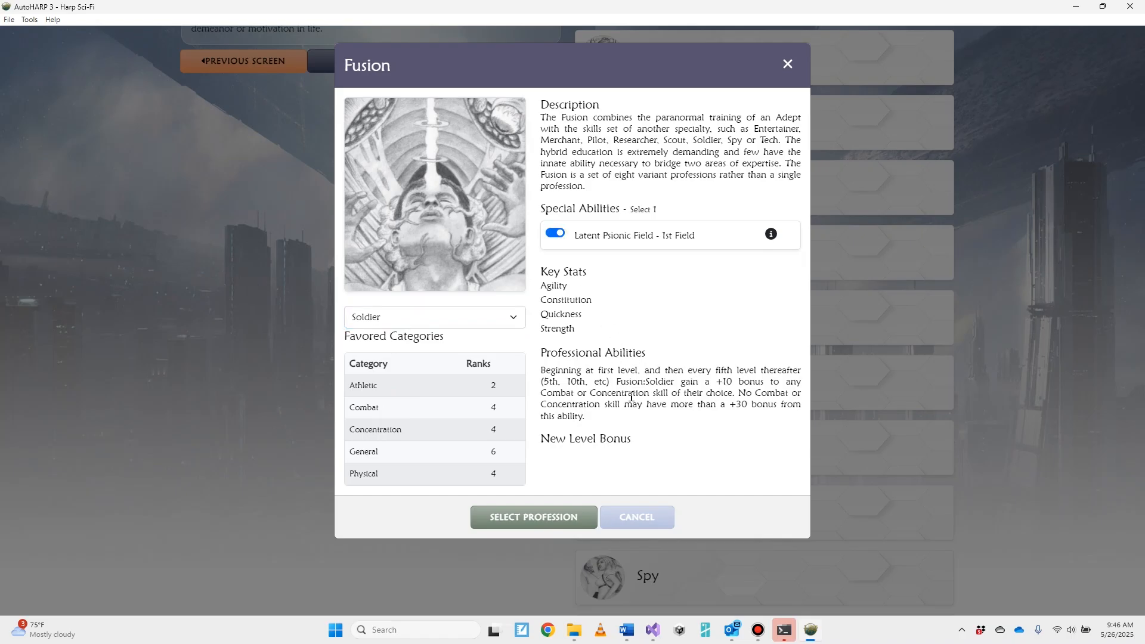
{"action": "left_click", "coordinate": [549, 515]}
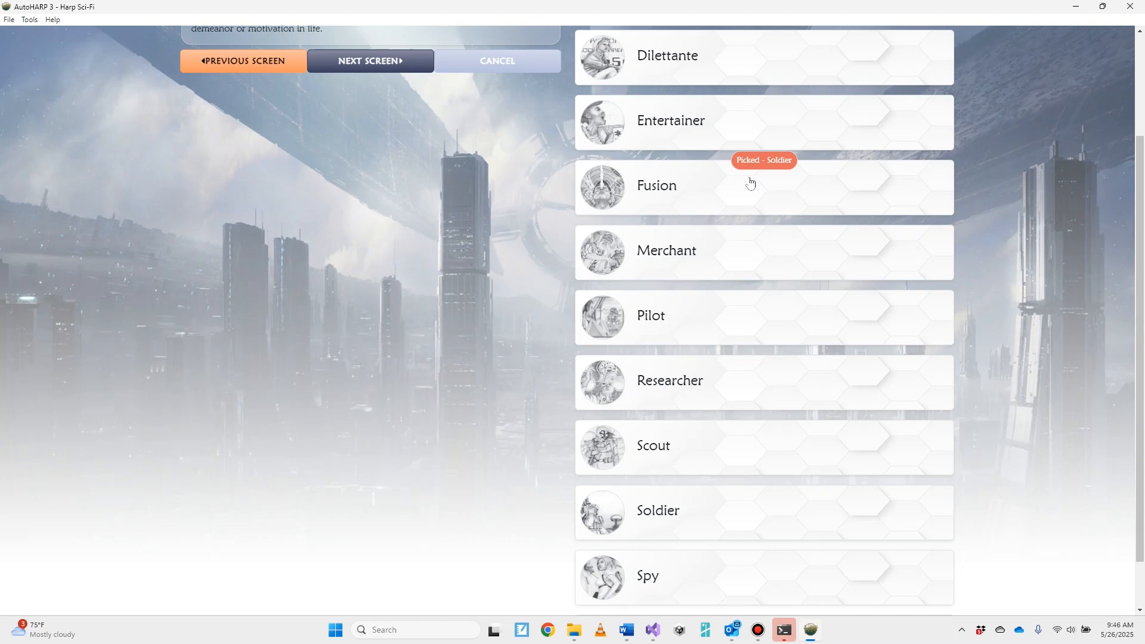
{"action": "left_click", "coordinate": [387, 66]}
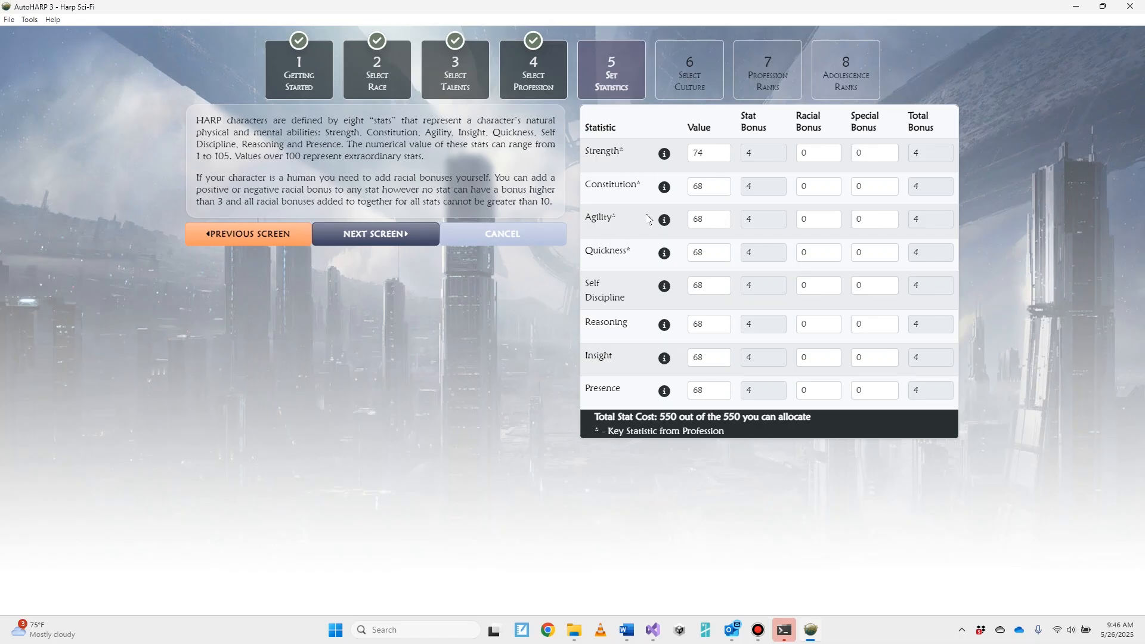
Set the Strength and Constitution values to 90 each.
{"action": "double_click", "coordinate": [696, 156]}
{"action": "type", "text": "90"}
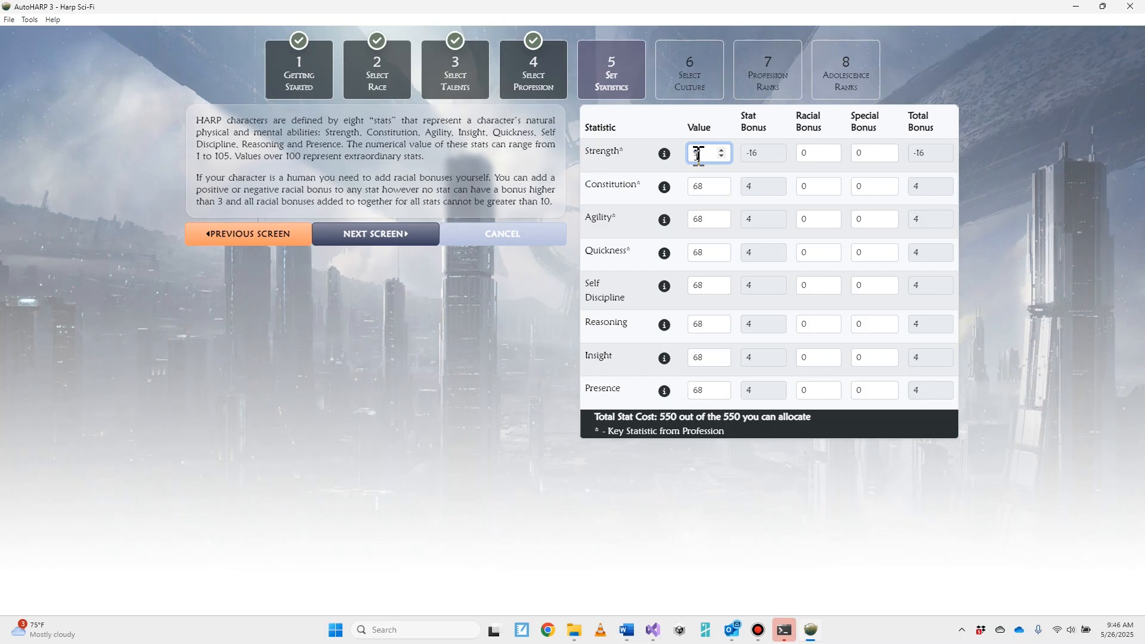
{"action": "key", "text": "Tab"}
{"action": "key", "text": "Tab"}
{"action": "key", "text": "Tab"}
{"action": "key", "text": "Tab"}
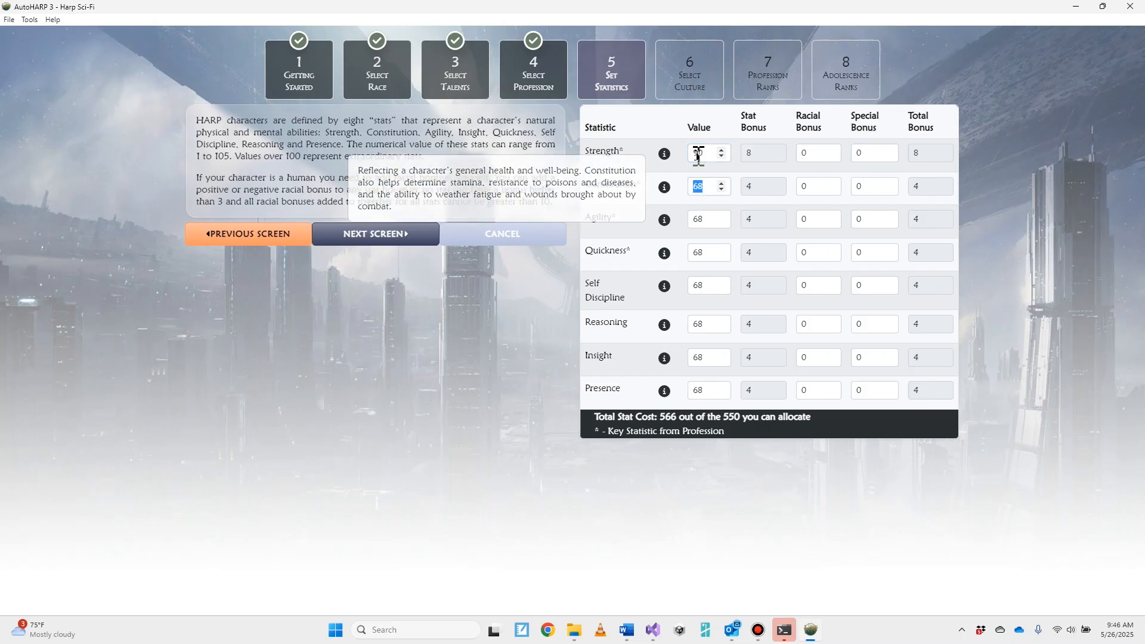
{"action": "type", "text": "90"}
{"action": "key", "text": "Tab"}
{"action": "key", "text": "Tab"}
{"action": "key", "text": "Tab"}
Set the Agility and Quickness values to 90 each.
{"action": "type", "text": "90"}
{"action": "key", "text": "Tab"}
{"action": "key", "text": "Tab"}
{"action": "key", "text": "Tab"}
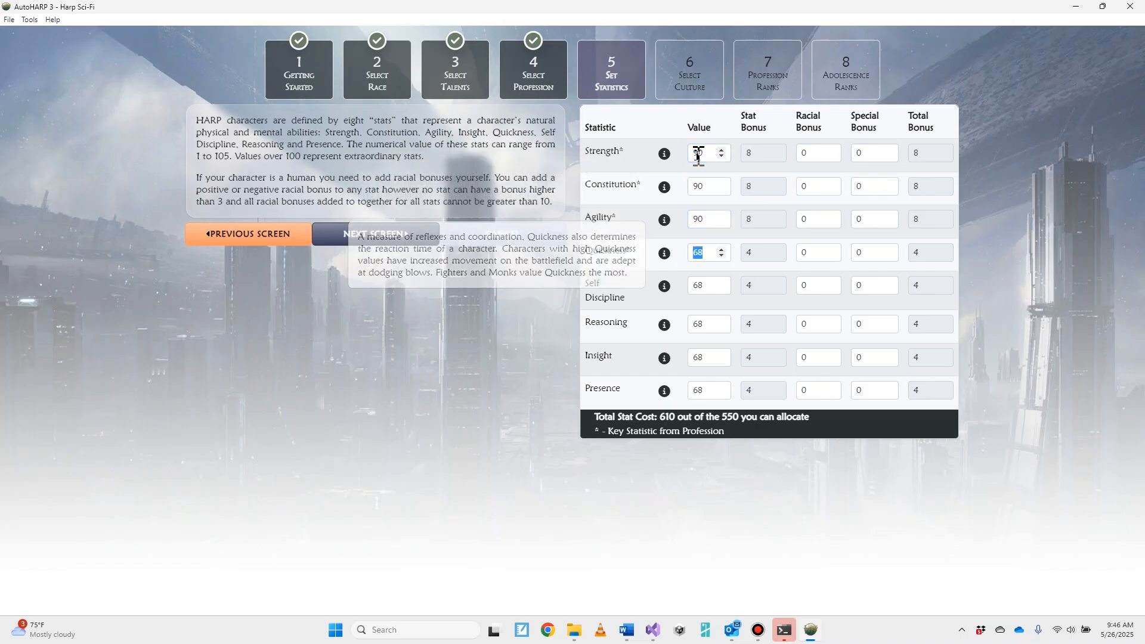
{"action": "type", "text": "90"}
{"action": "key", "text": "Tab"}
{"action": "key", "text": "Tab"}
{"action": "key", "text": "Tab"}
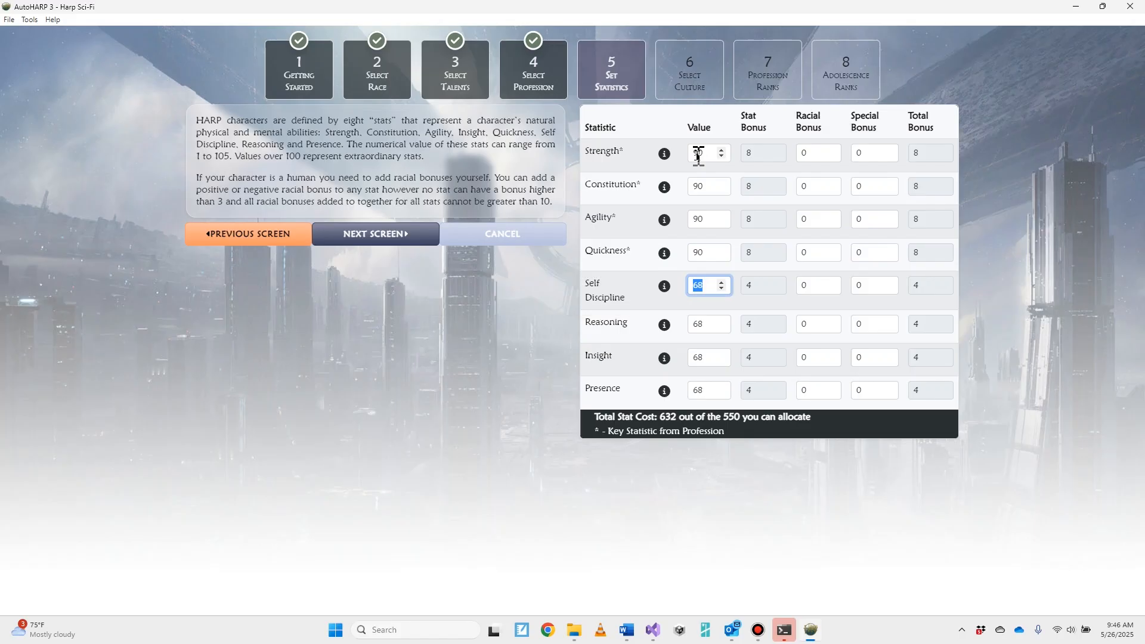
Set the Self Discipline and Reasoning values to 46 each.
{"action": "type", "text": "46"}
{"action": "key", "text": "Tab"}
{"action": "key", "text": "Tab"}
{"action": "key", "text": "Tab"}
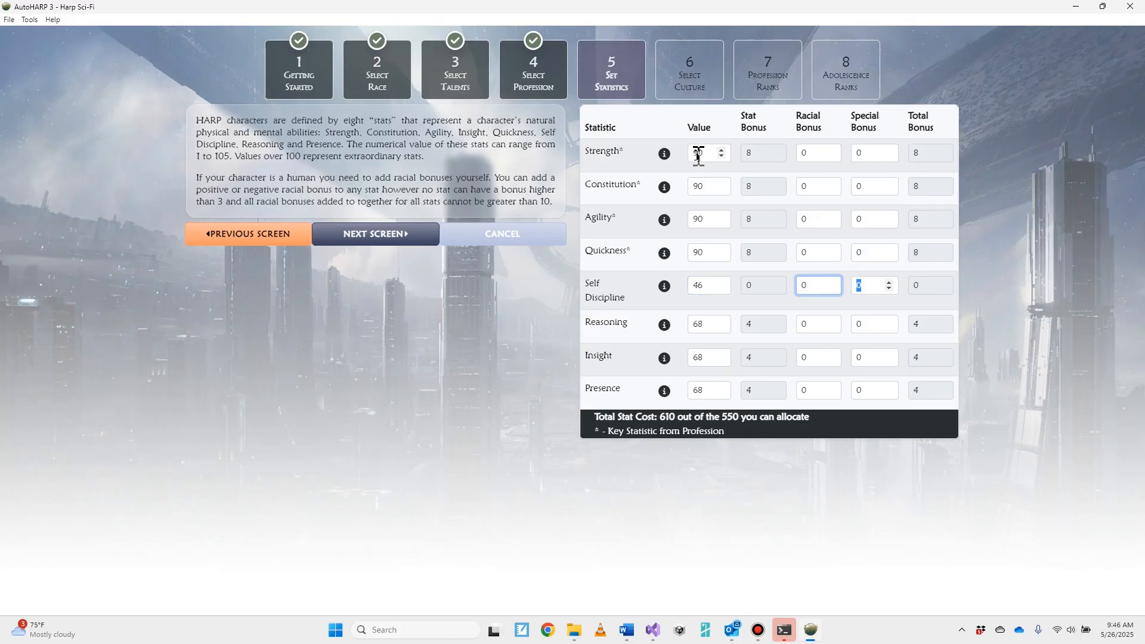
{"action": "type", "text": "46"}
{"action": "key", "text": "Tab"}
{"action": "key", "text": "Tab"}
{"action": "key", "text": "Tab"}
Set the Insight and Presence values to 46 each.
{"action": "type", "text": "46"}
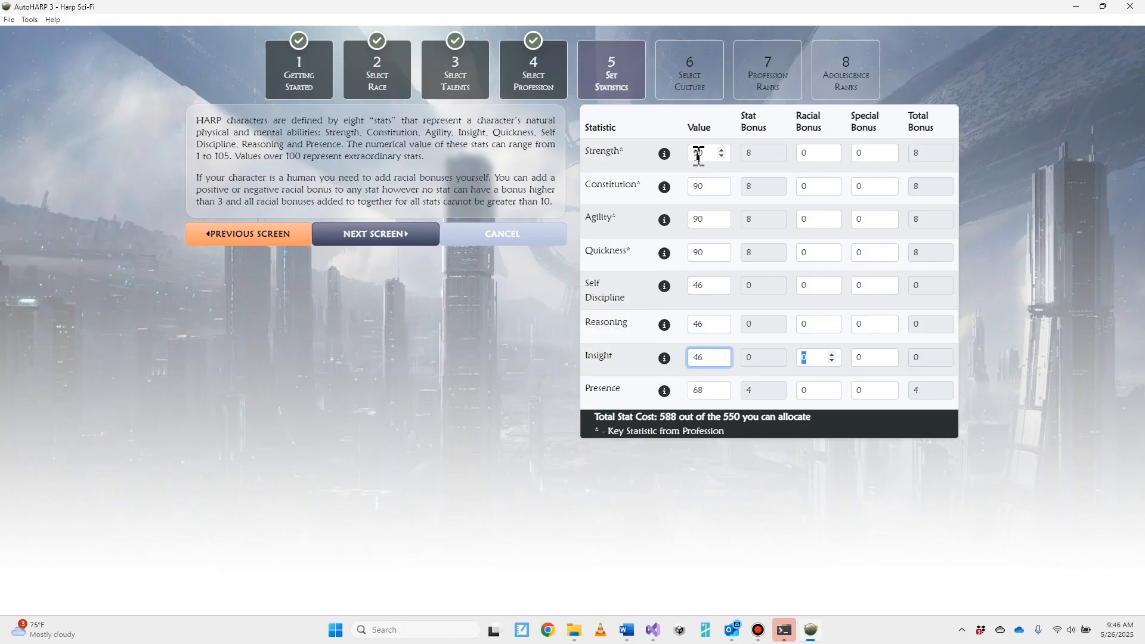
{"action": "key", "text": "Tab"}
{"action": "key", "text": "Tab"}
{"action": "key", "text": "Tab"}
{"action": "type", "text": "46"}
{"action": "key", "text": "Tab"}
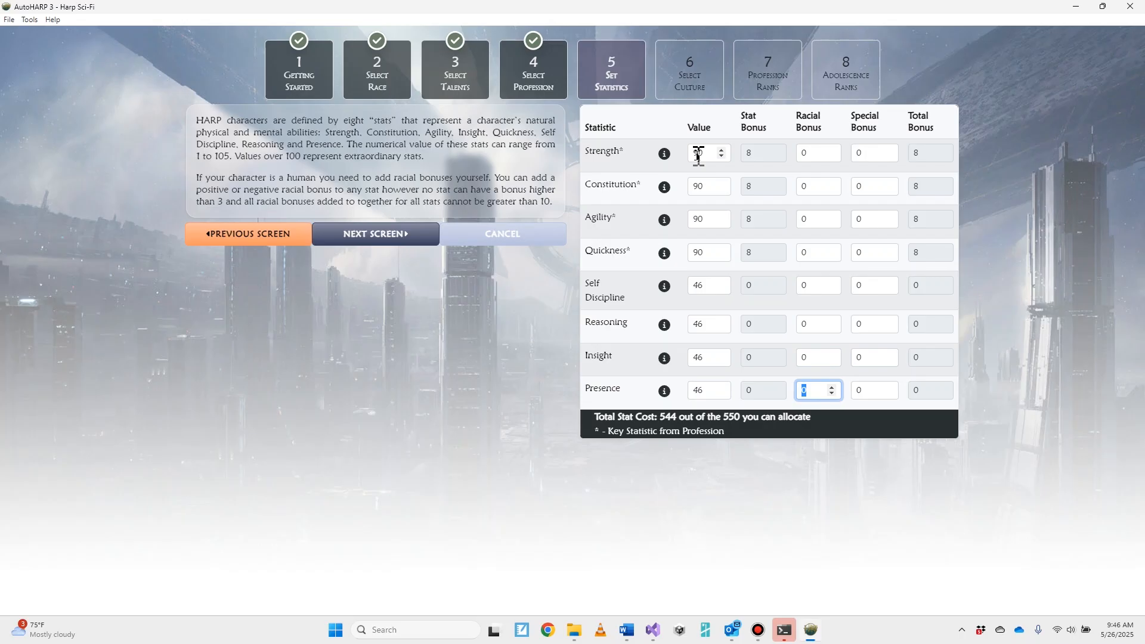
{"action": "key", "text": "shift+Tab"}
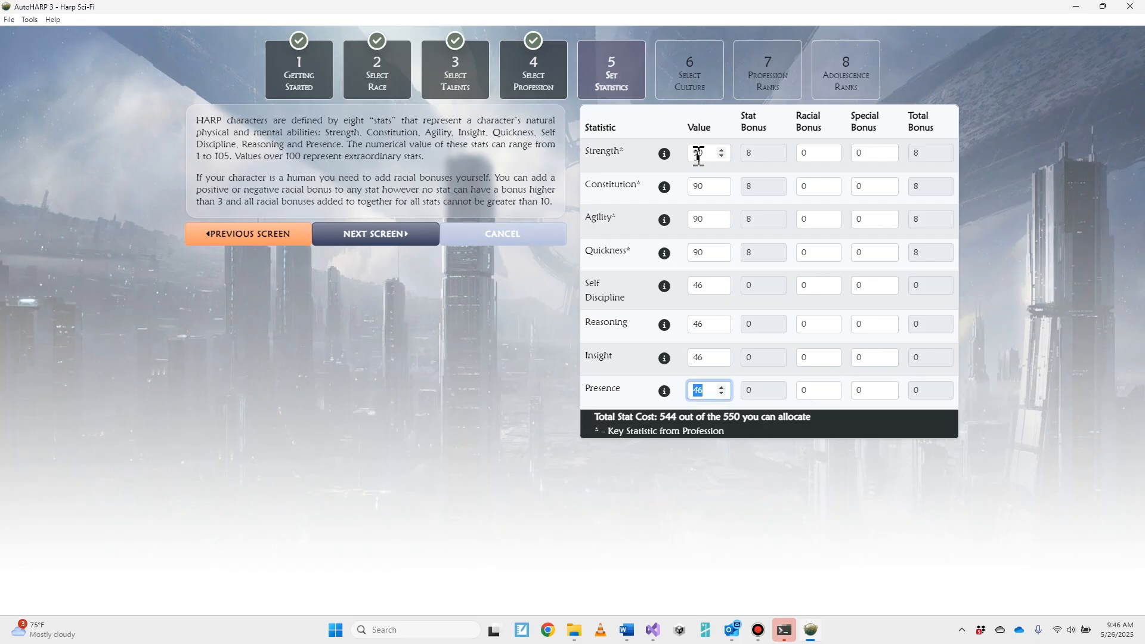
{"action": "type", "text": "48"}
{"action": "key", "text": "Up"}
{"action": "key", "text": "Down"}
{"action": "key", "text": "Down"}
Raise the Self Discipline value to 52 to use up the remaining stat points.
{"action": "double_click", "coordinate": [722, 284]}
{"action": "double_click", "coordinate": [722, 284]}
{"action": "double_click", "coordinate": [722, 283]}
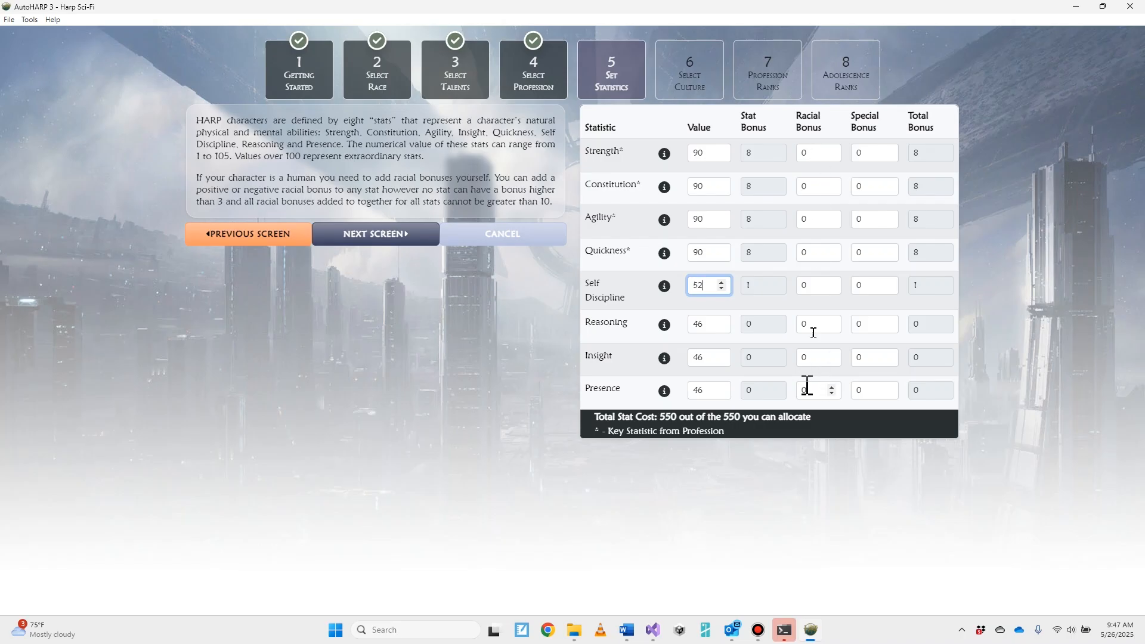
Give each of the eight statistics a racial bonus of 1.
{"action": "left_click", "coordinate": [832, 150]}
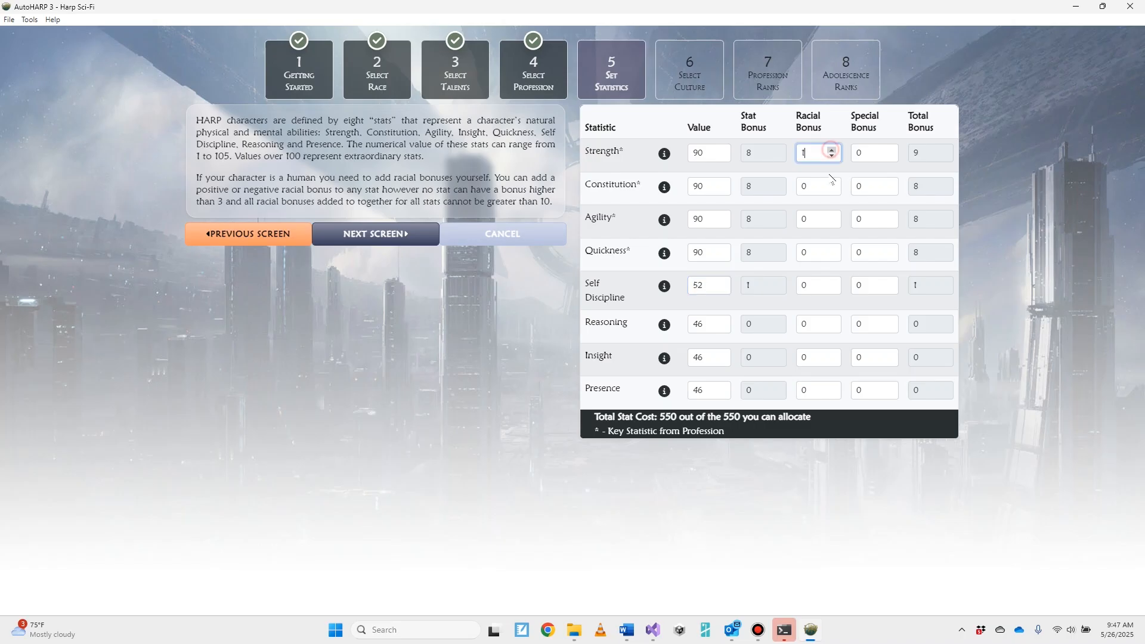
{"action": "left_click", "coordinate": [832, 183]}
{"action": "left_click", "coordinate": [831, 216]}
{"action": "left_click", "coordinate": [832, 249]}
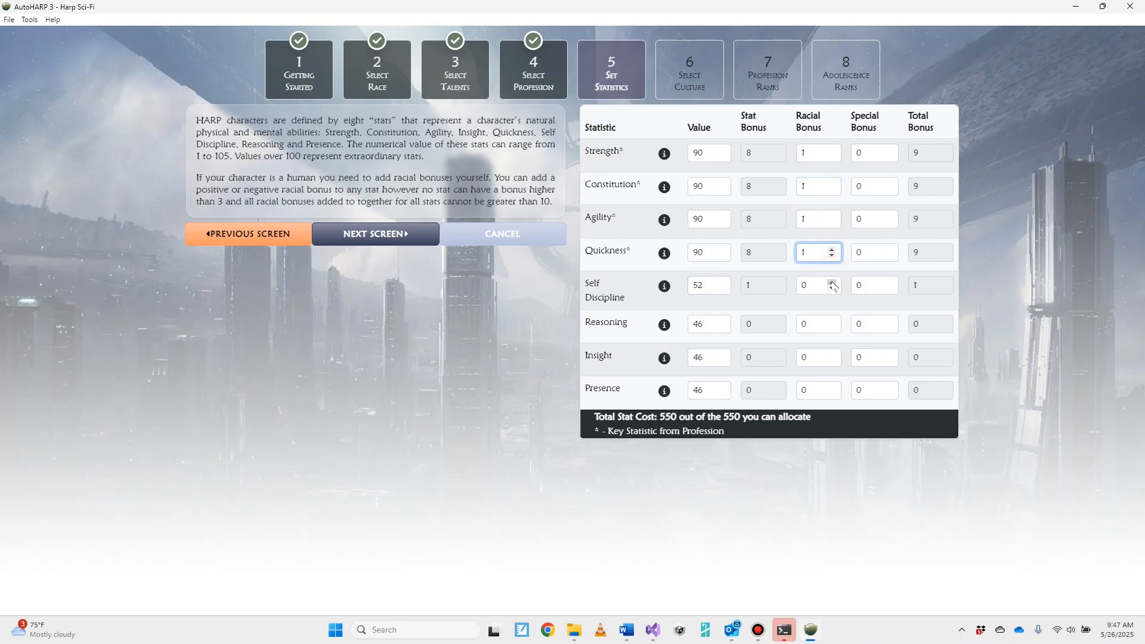
{"action": "left_click", "coordinate": [832, 282]}
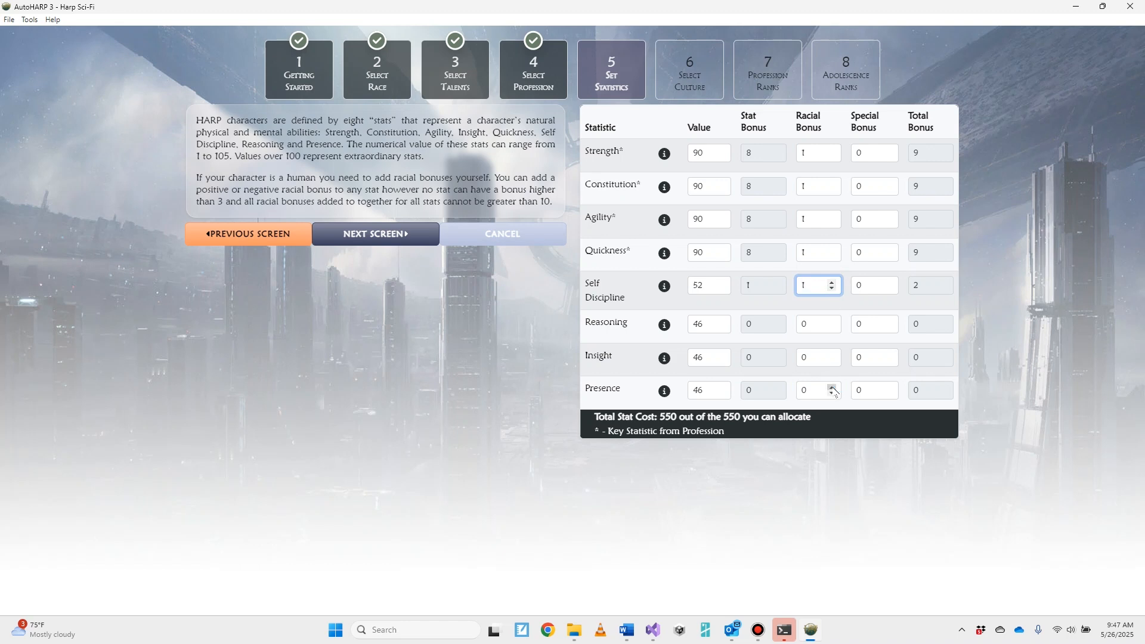
{"action": "left_click", "coordinate": [831, 387]}
{"action": "left_click", "coordinate": [831, 354]}
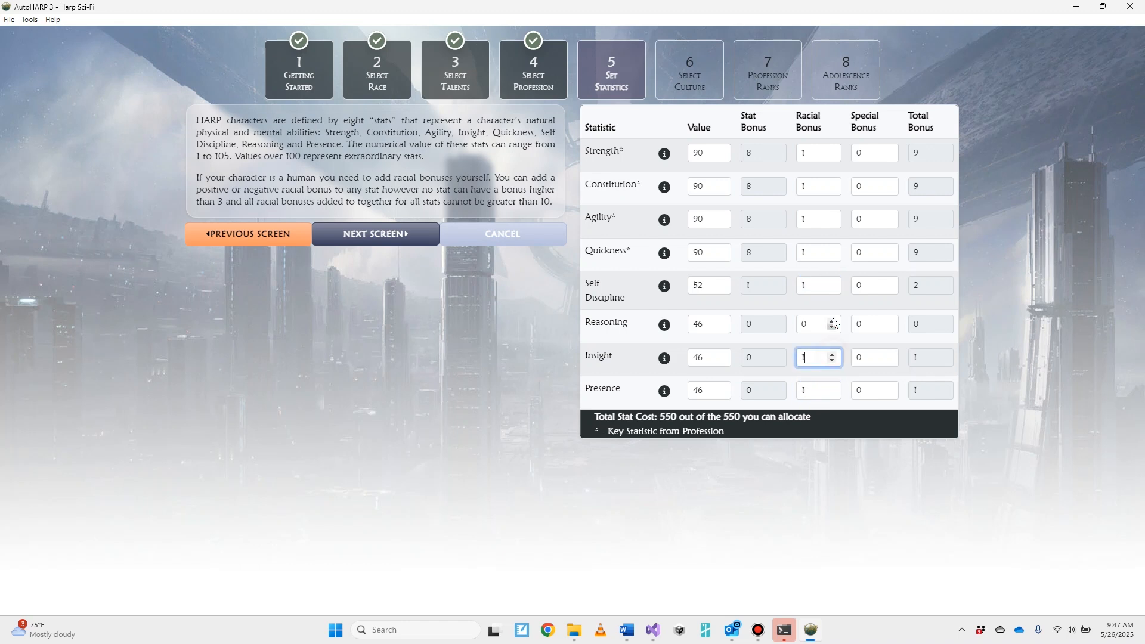
{"action": "left_click", "coordinate": [833, 320]}
{"action": "left_click", "coordinate": [831, 321]}
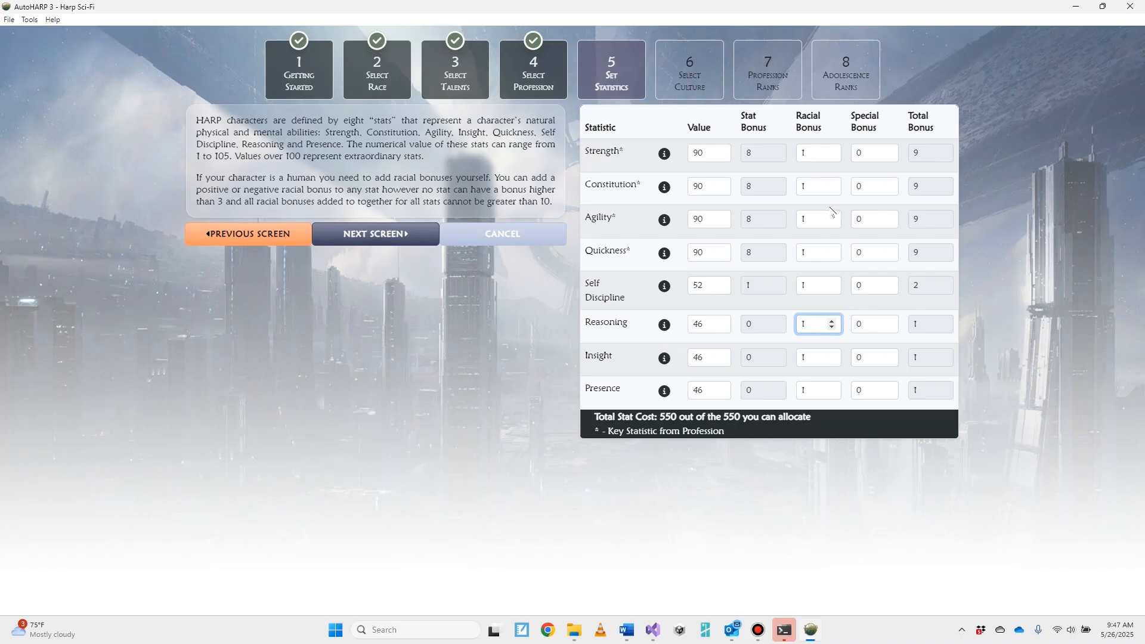
Raise the racial bonuses of Quickness and Insight to 2 each, and continue to culture selection.
{"action": "left_click", "coordinate": [831, 249]}
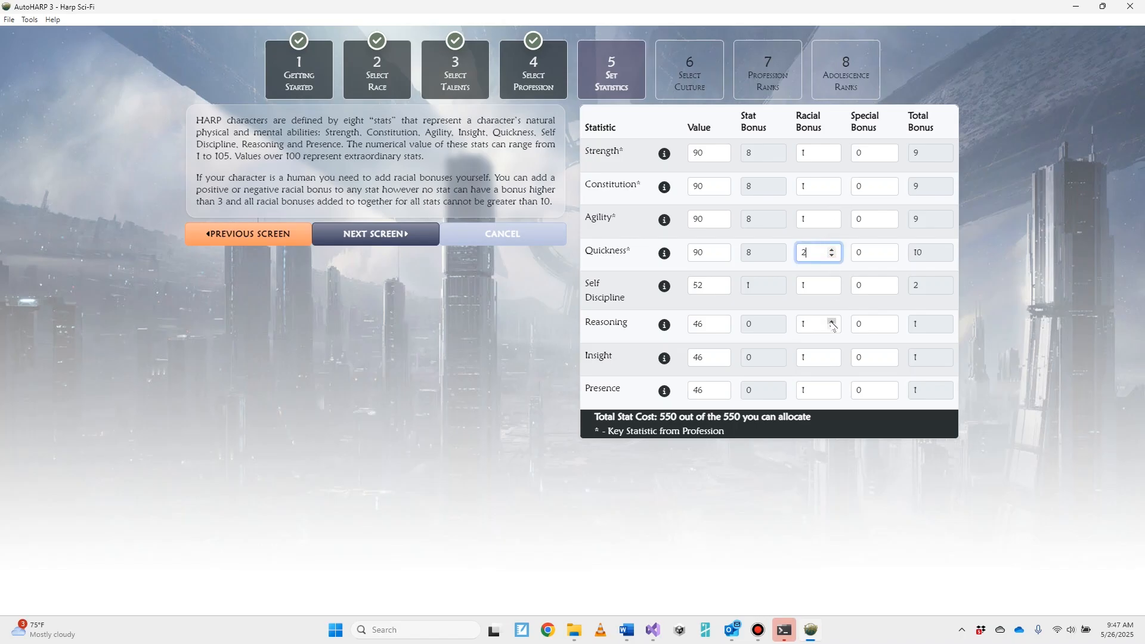
{"action": "left_click", "coordinate": [832, 354]}
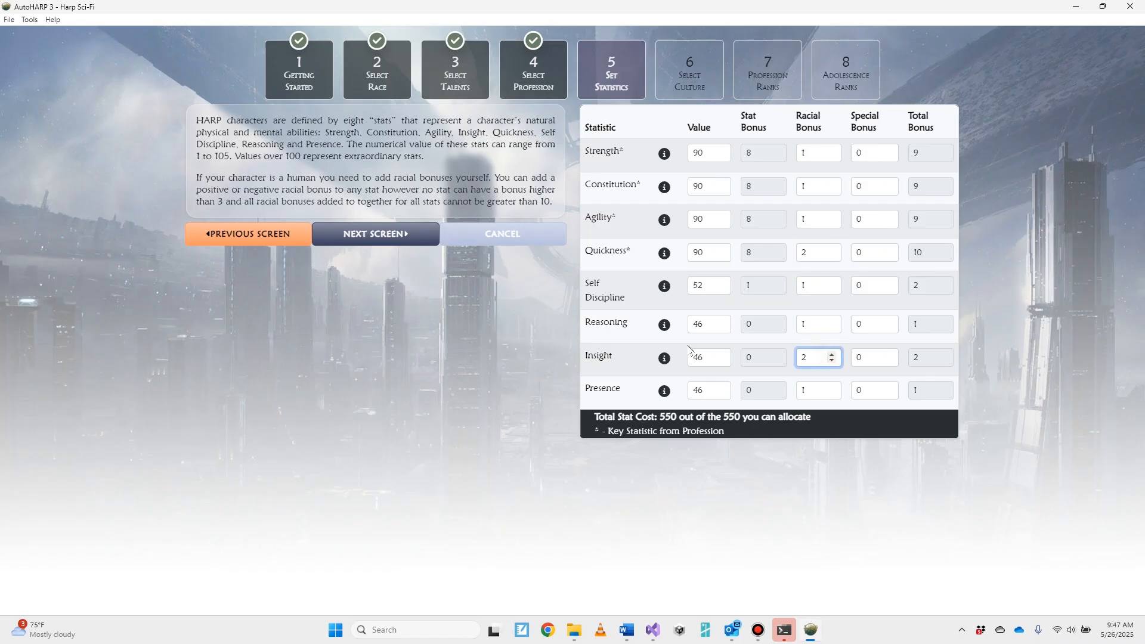
{"action": "left_click", "coordinate": [392, 236]}
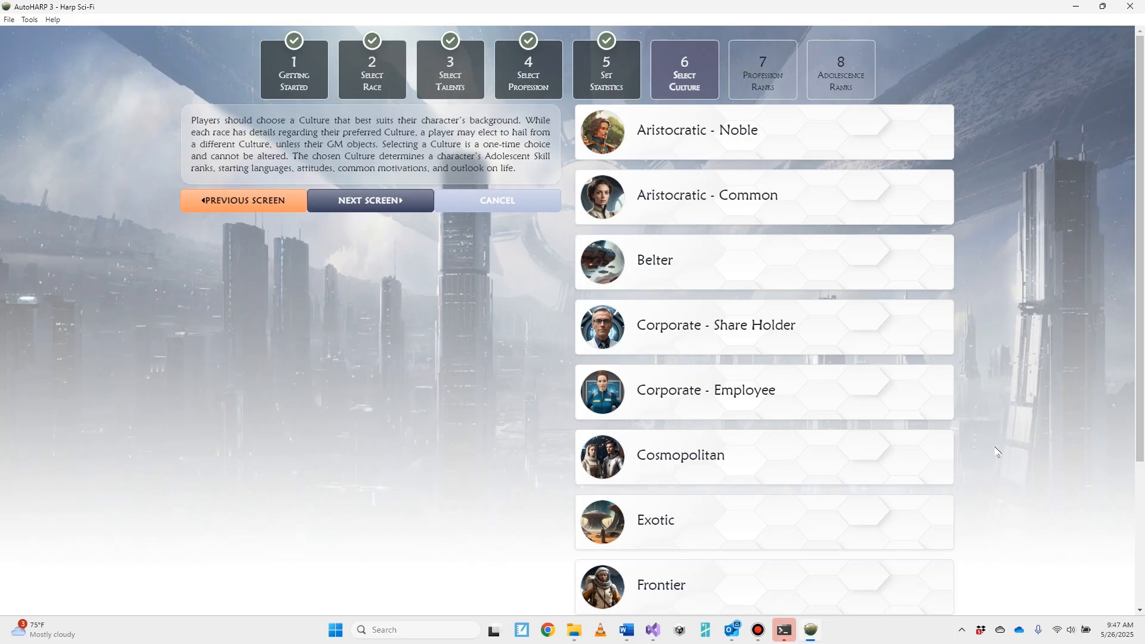
Review the Militaristic culture and its adolescence ranks, select it as primary, and continue to the profession ranks.
{"action": "scroll", "coordinate": [1000, 456], "scroll_direction": "down", "scroll_amount": 5}
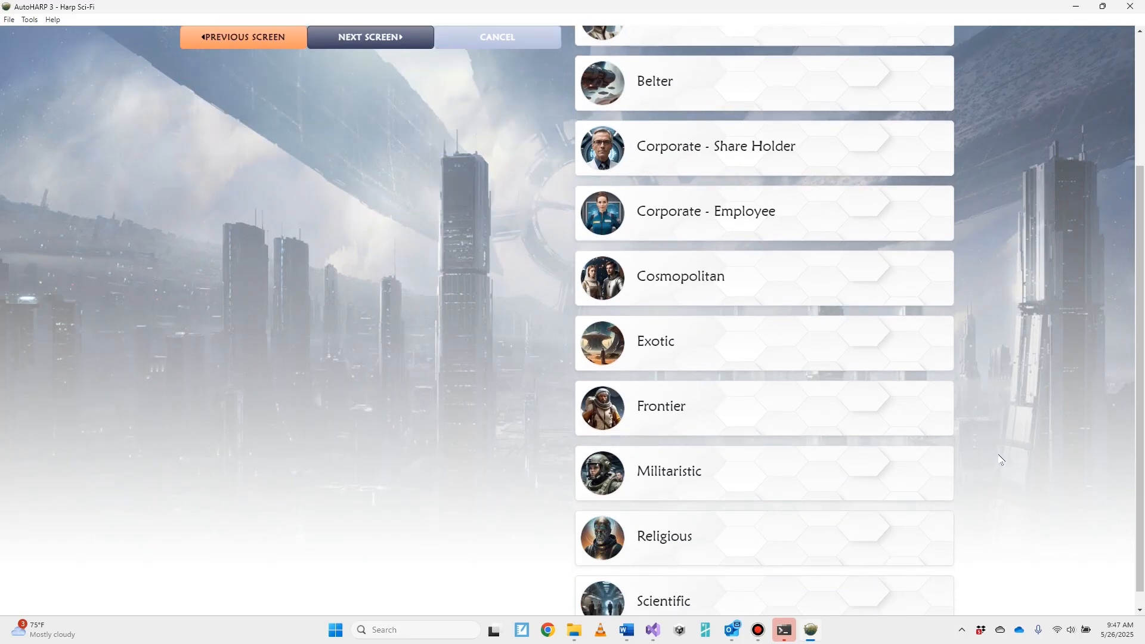
{"action": "left_click", "coordinate": [695, 456]}
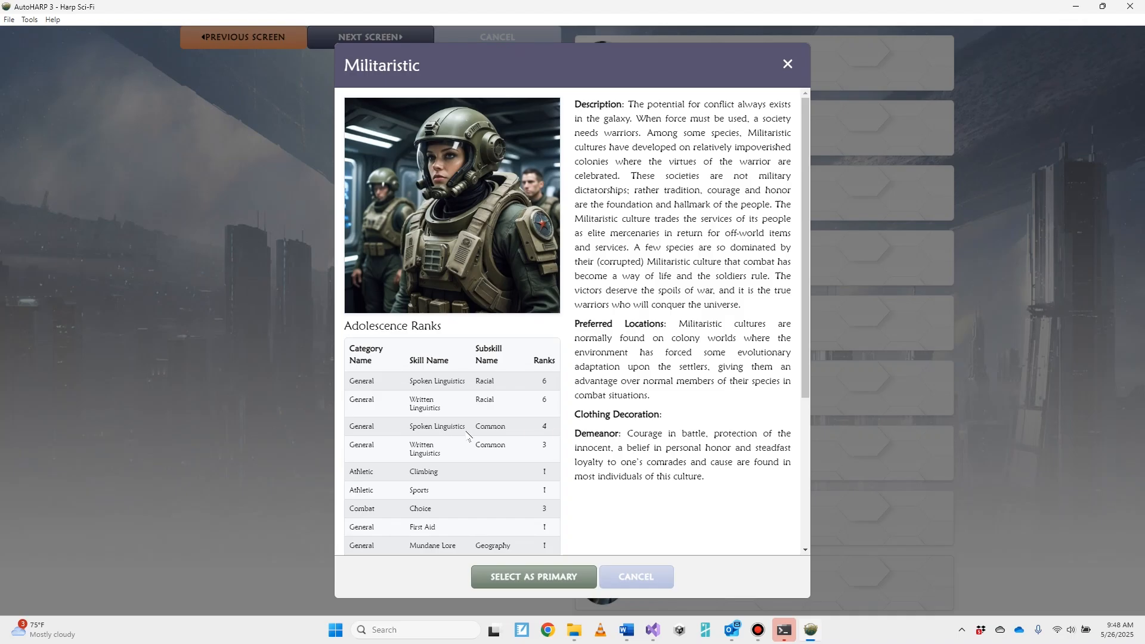
{"action": "scroll", "coordinate": [468, 438], "scroll_direction": "down", "scroll_amount": 4}
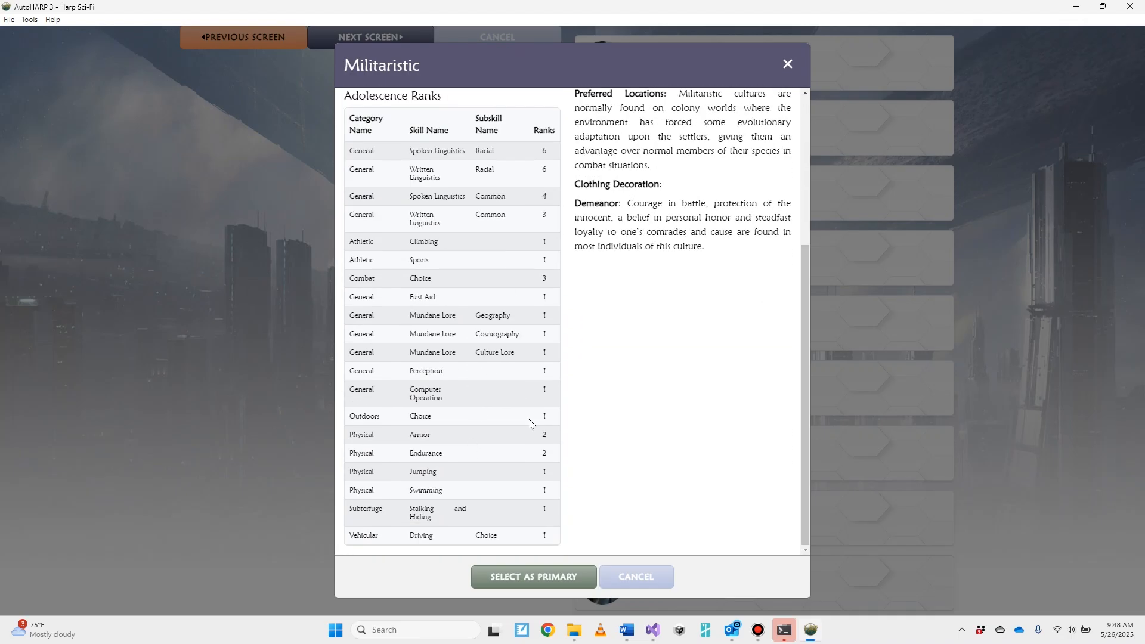
{"action": "scroll", "coordinate": [531, 425], "scroll_direction": "up", "scroll_amount": 4}
{"action": "left_click", "coordinate": [541, 578]}
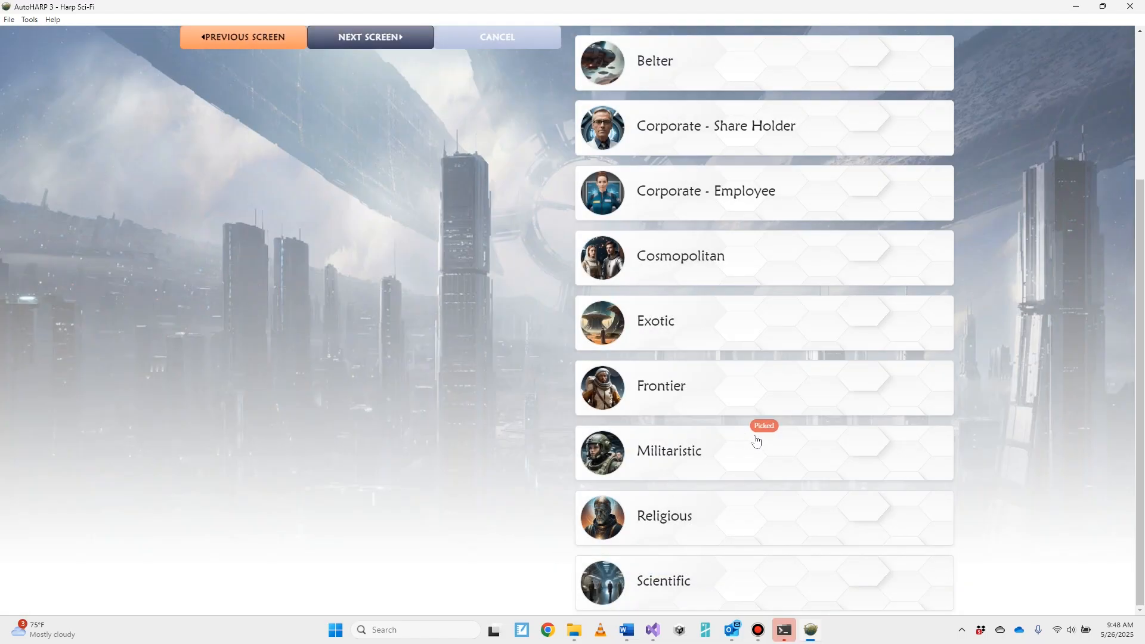
{"action": "scroll", "coordinate": [475, 398], "scroll_direction": "up", "scroll_amount": 3}
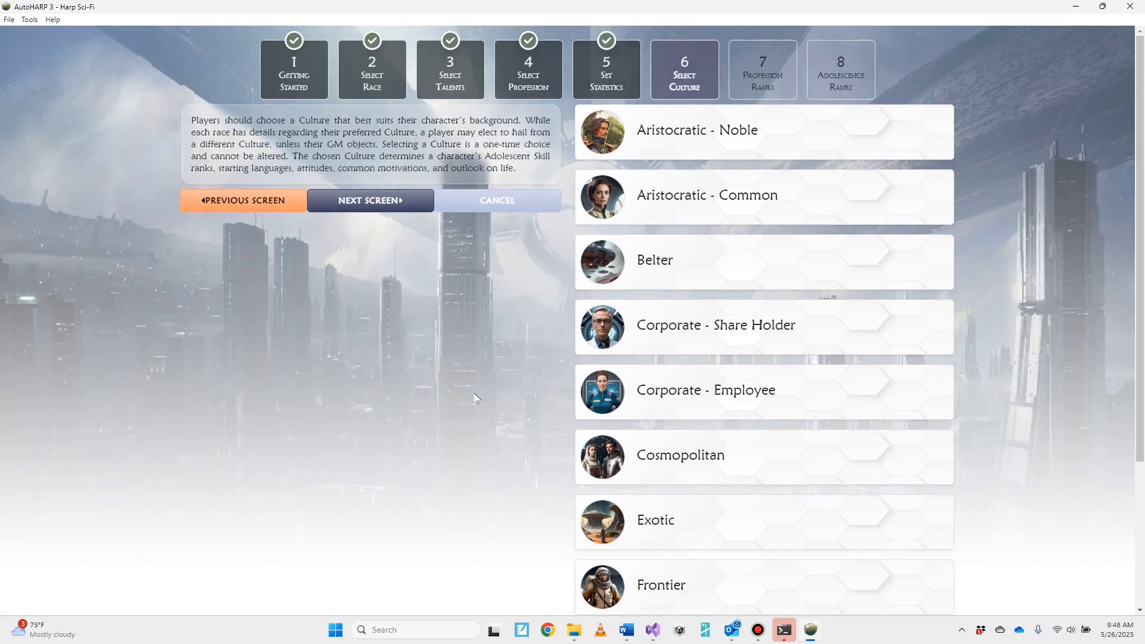
{"action": "left_click", "coordinate": [379, 202]}
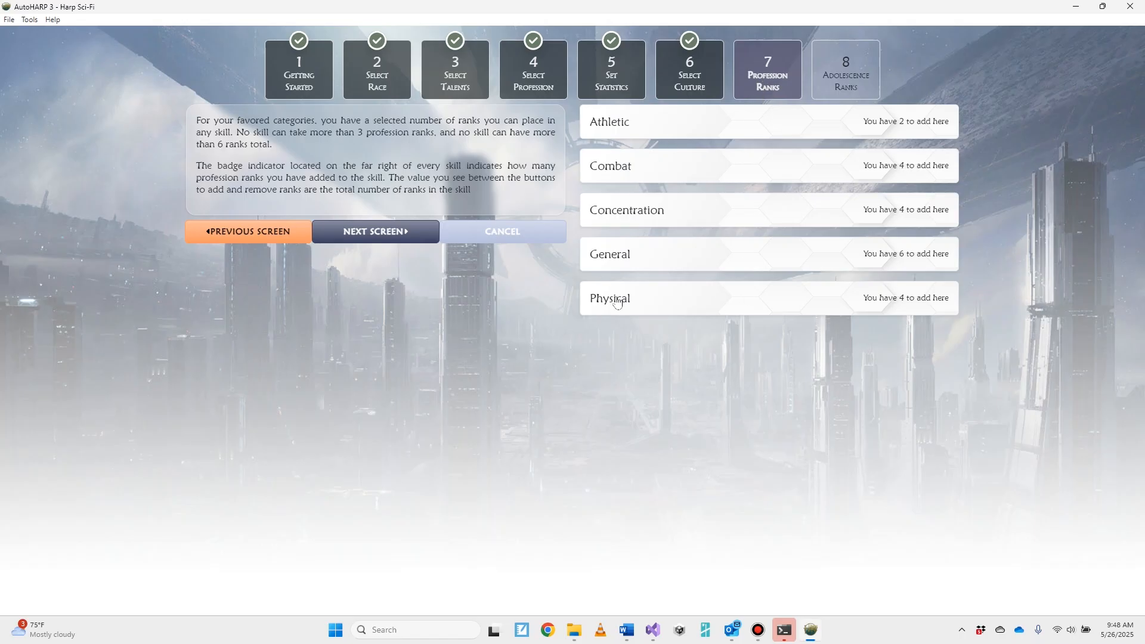
Add two profession ranks to the Armor skill in the Physical category.
{"action": "left_click", "coordinate": [699, 298]}
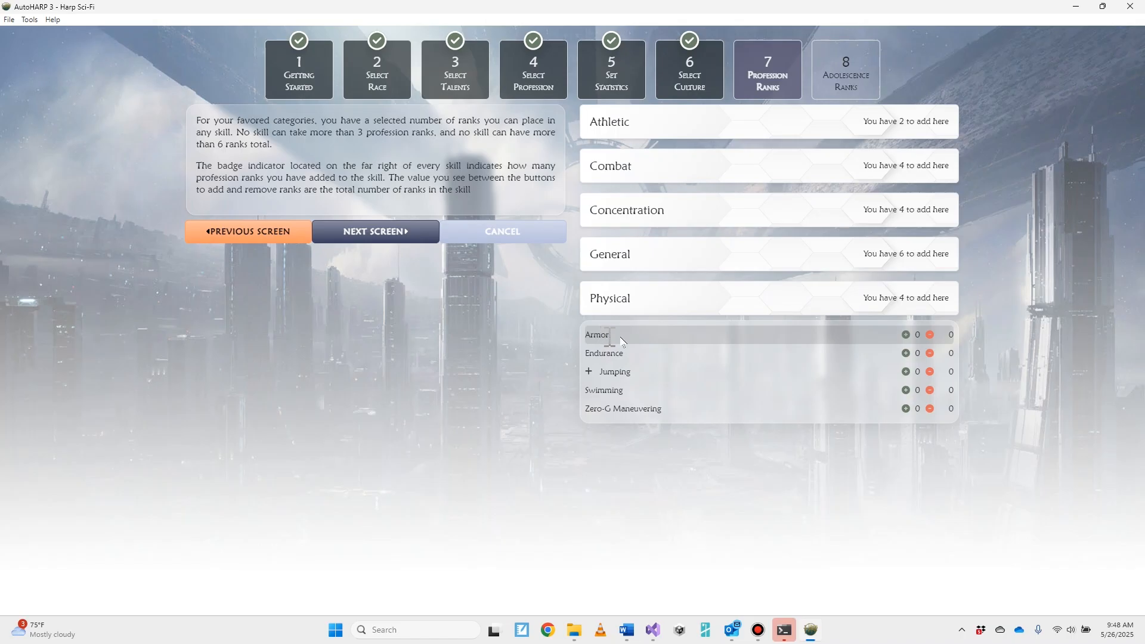
{"action": "left_click", "coordinate": [905, 335]}
{"action": "left_click", "coordinate": [905, 335]}
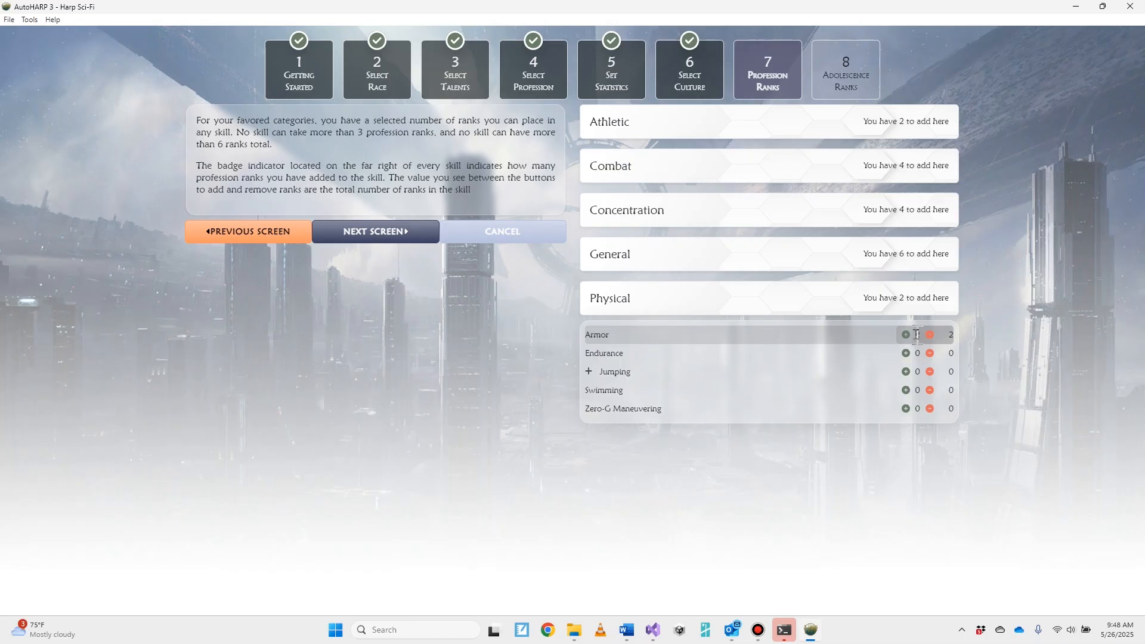
Highlight Armor's total rank and profession rank counts, and remove one rank from the skill.
{"action": "double_click", "coordinate": [916, 334]}
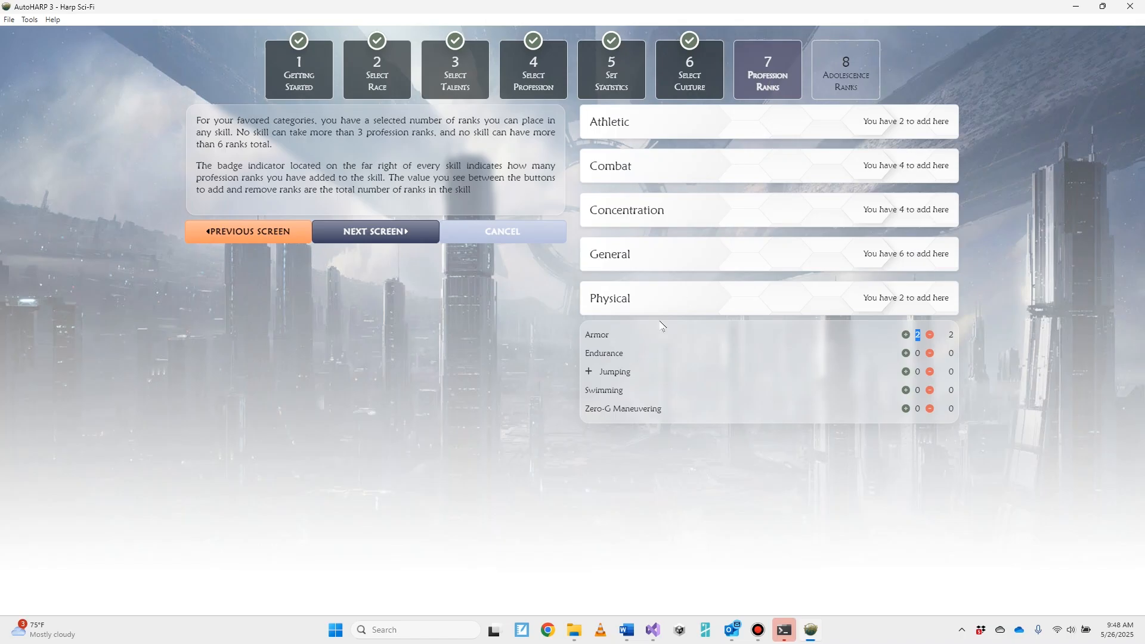
{"action": "double_click", "coordinate": [951, 335]}
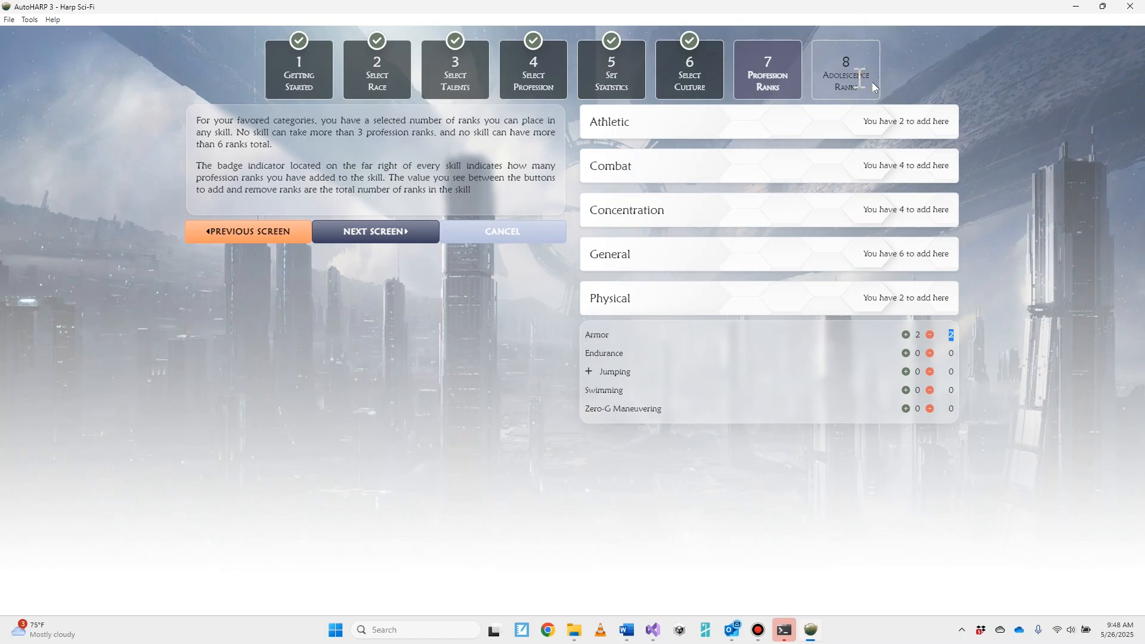
{"action": "left_click", "coordinate": [930, 336]}
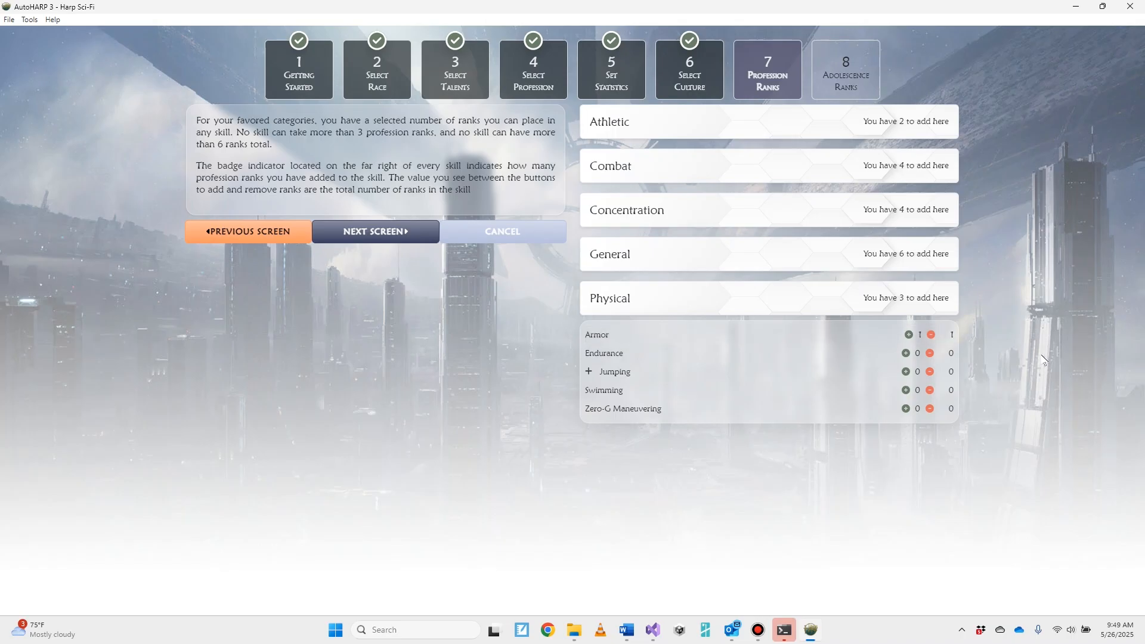
Bring the Physical skills Endurance and Armor to two profession ranks each.
{"action": "left_click", "coordinate": [907, 354]}
{"action": "left_click", "coordinate": [908, 335]}
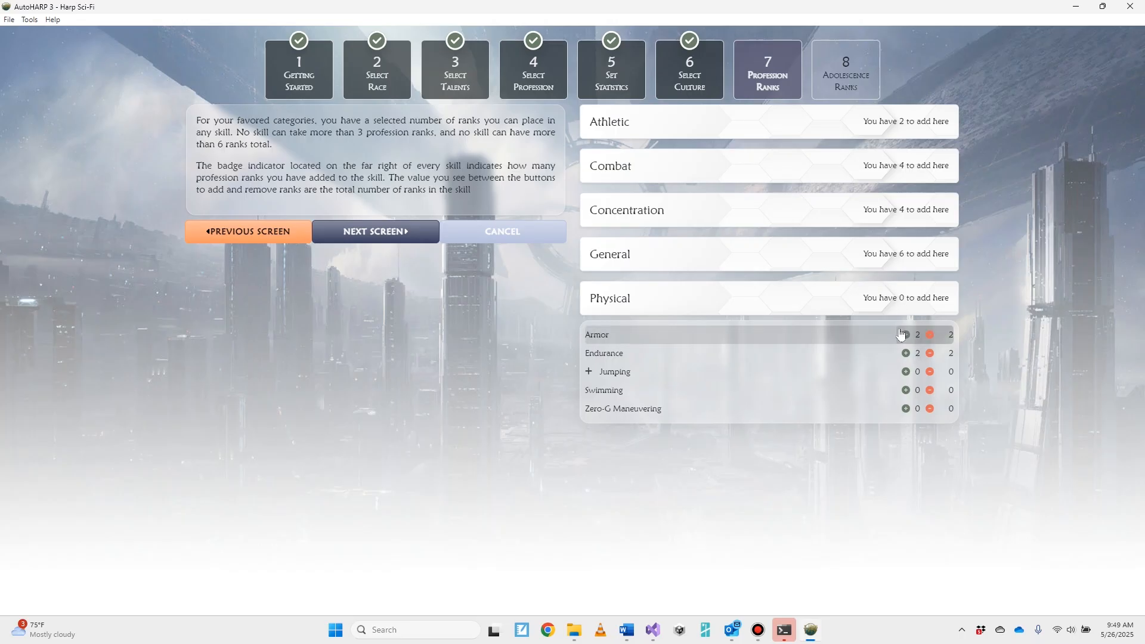
In the General category, add one profession rank each to Appraisal, Computer Operation, First Aid, Perception, and Signaling's Sensors and Countermeasures.
{"action": "left_click", "coordinate": [843, 263]}
{"action": "left_click", "coordinate": [900, 291]}
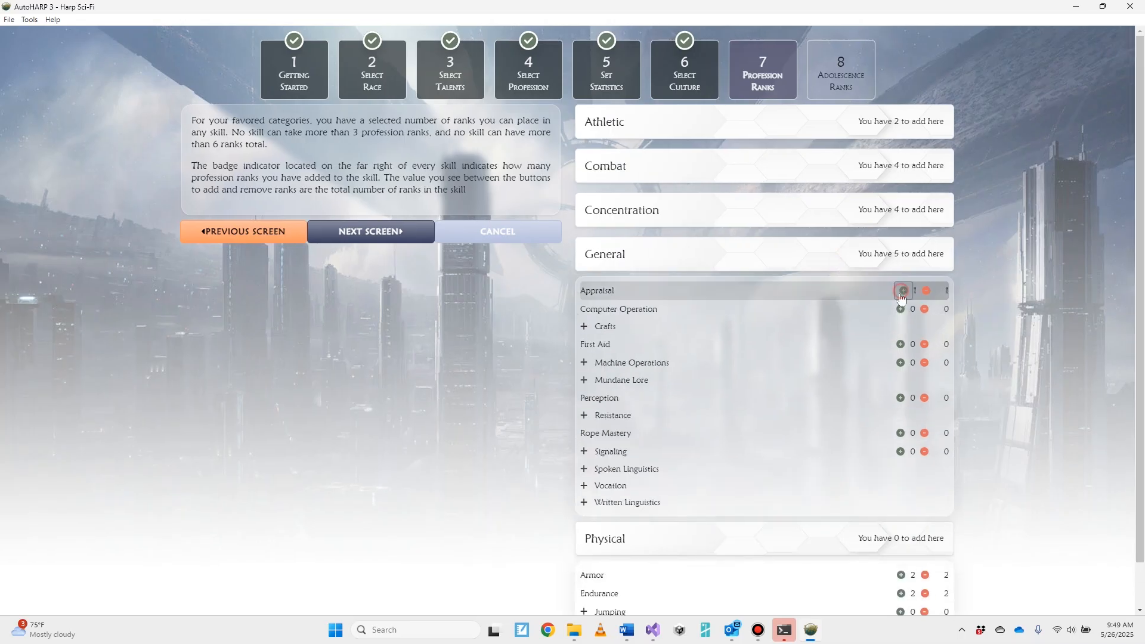
{"action": "left_click", "coordinate": [900, 309]}
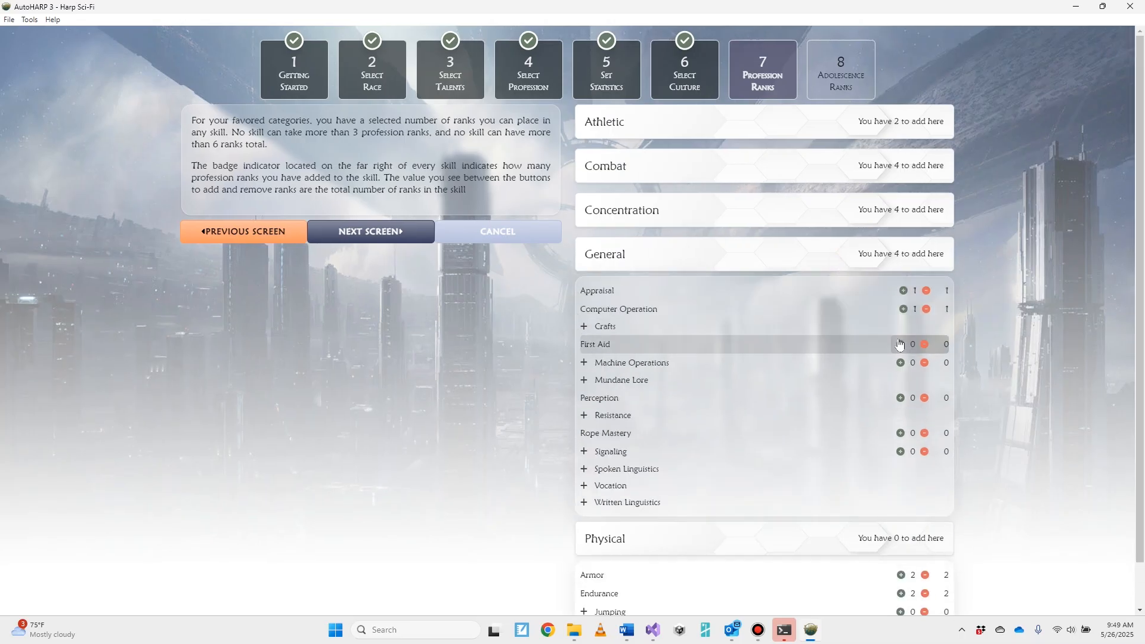
{"action": "left_click", "coordinate": [900, 344]}
{"action": "left_click", "coordinate": [901, 399]}
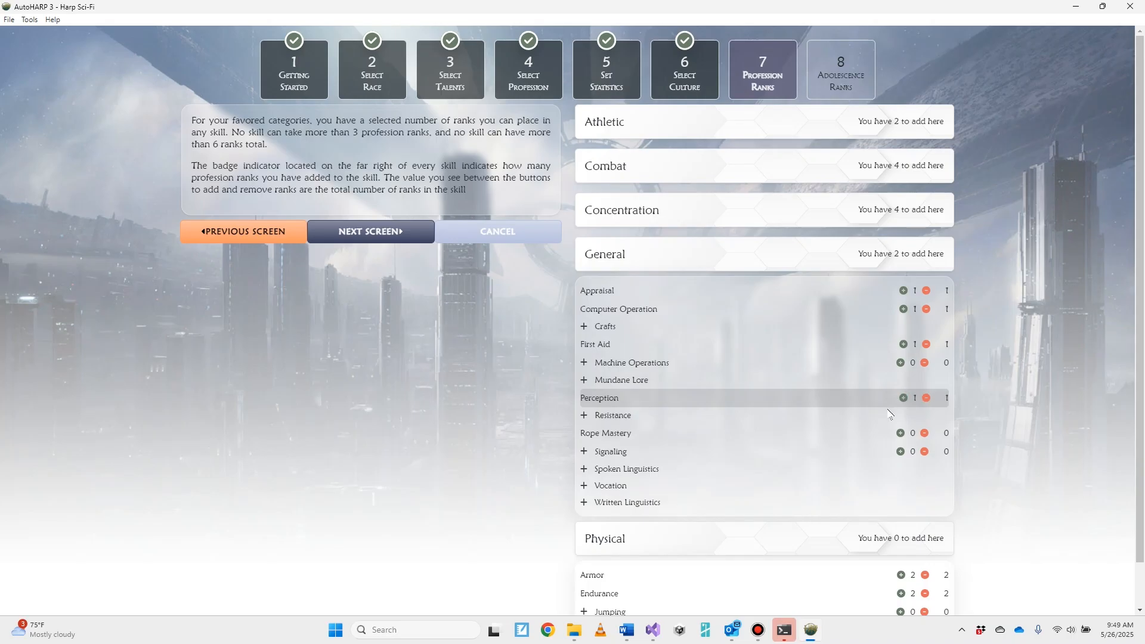
{"action": "left_click", "coordinate": [584, 451]}
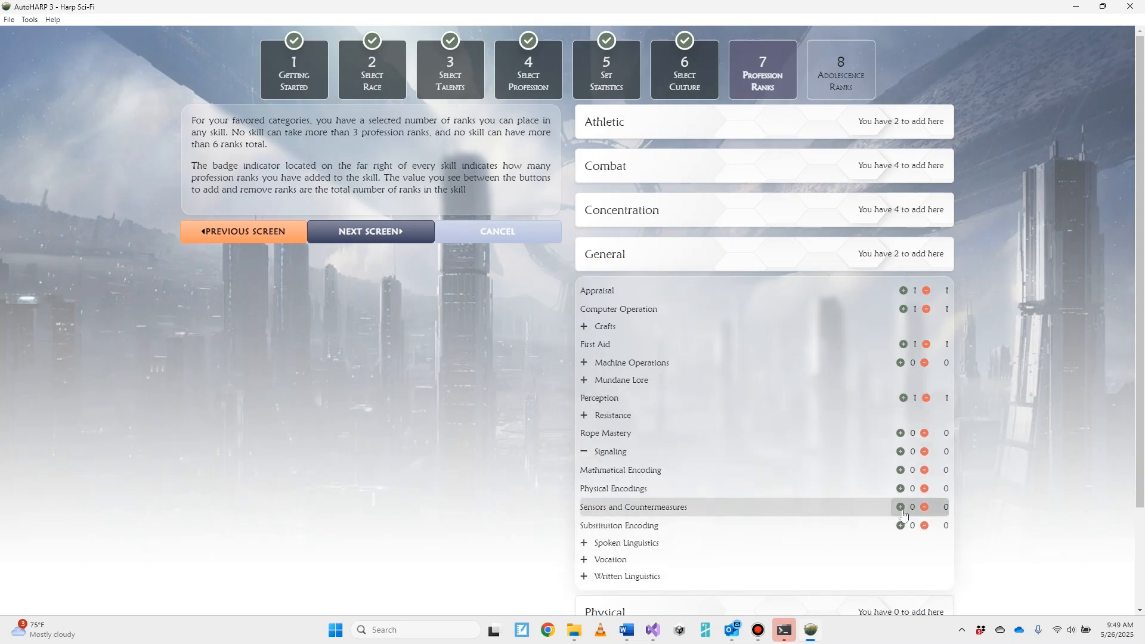
{"action": "left_click", "coordinate": [900, 507]}
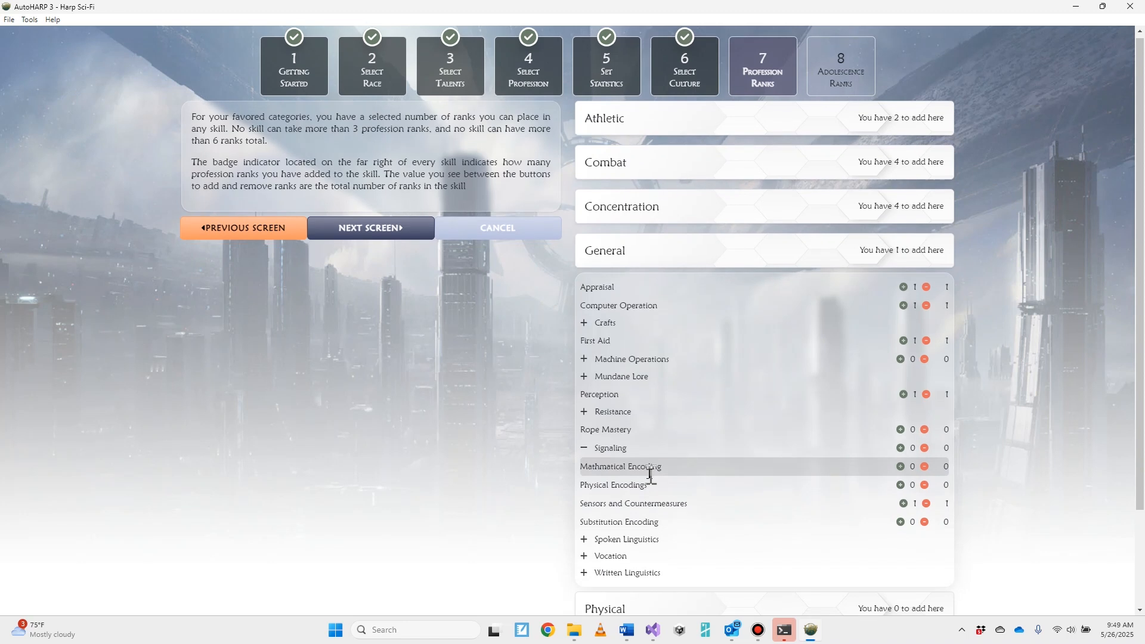
Examine the individual skills grouped under Crafts and Signaling in the General category.
{"action": "scroll", "coordinate": [648, 474], "scroll_direction": "down", "scroll_amount": 2}
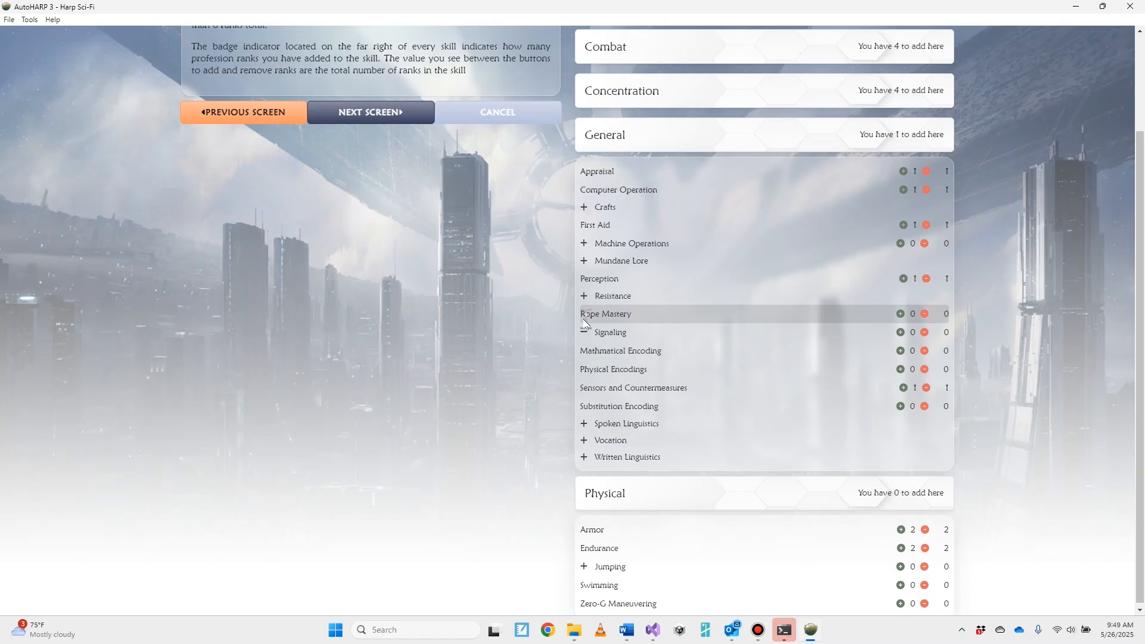
{"action": "left_click", "coordinate": [585, 211]}
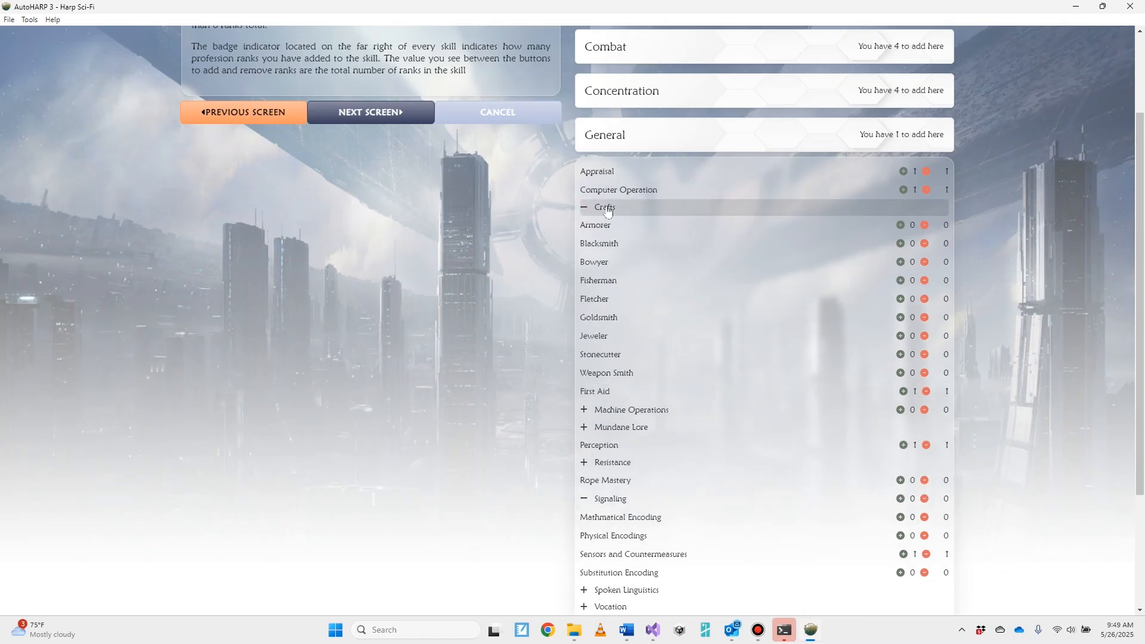
{"action": "left_click", "coordinate": [584, 210]}
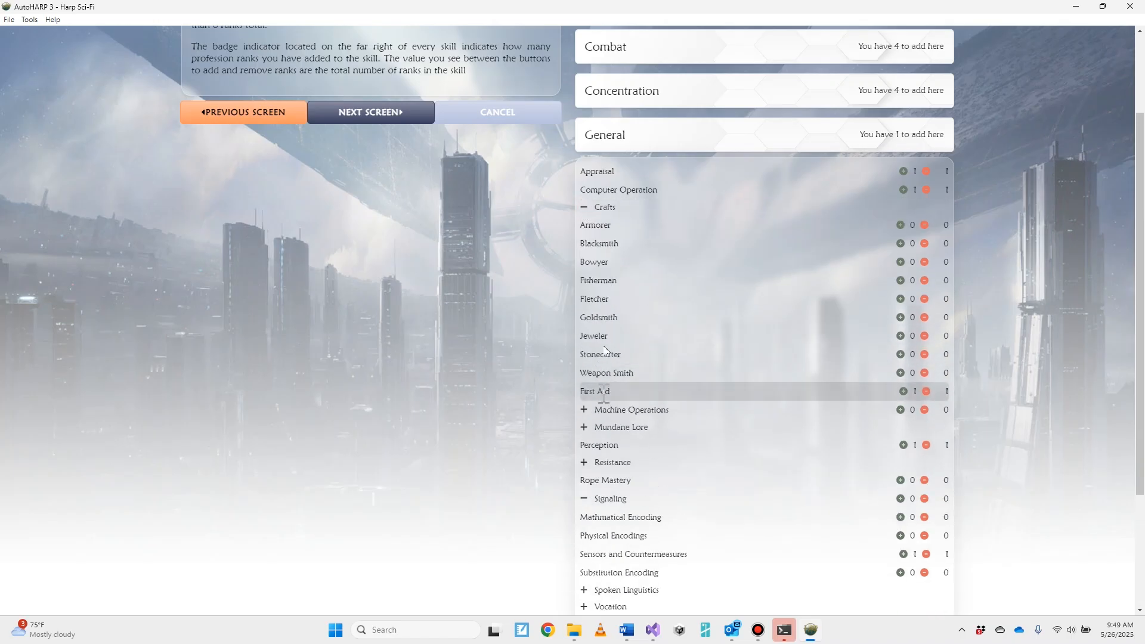
{"action": "left_click", "coordinate": [585, 207]}
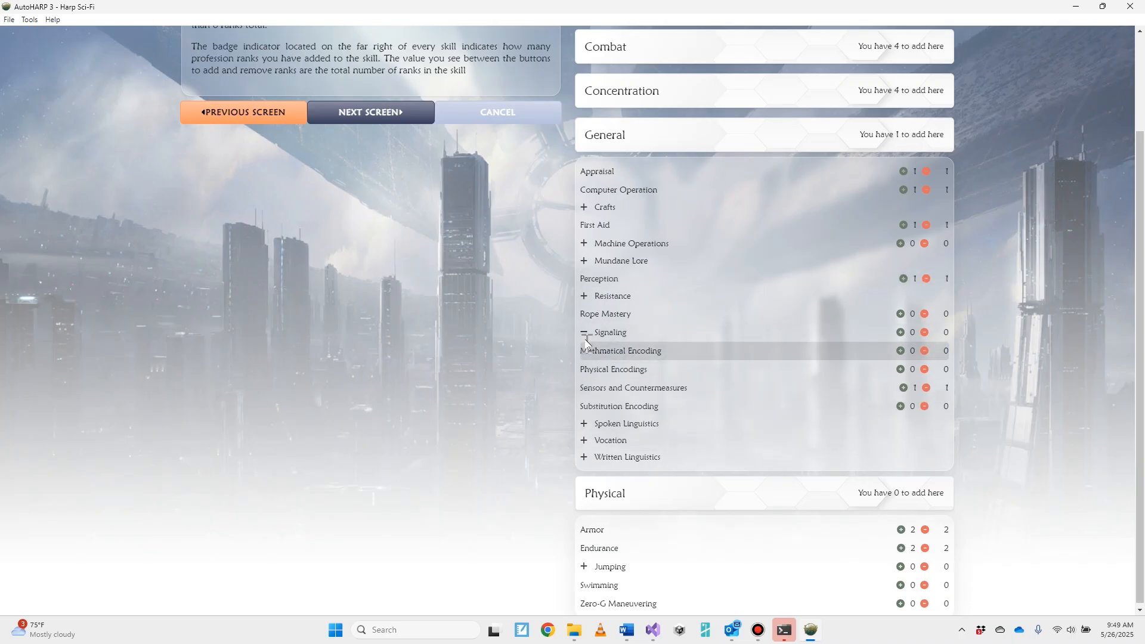
{"action": "scroll", "coordinate": [585, 334], "scroll_direction": "up", "scroll_amount": 2}
{"action": "left_click", "coordinate": [585, 404]}
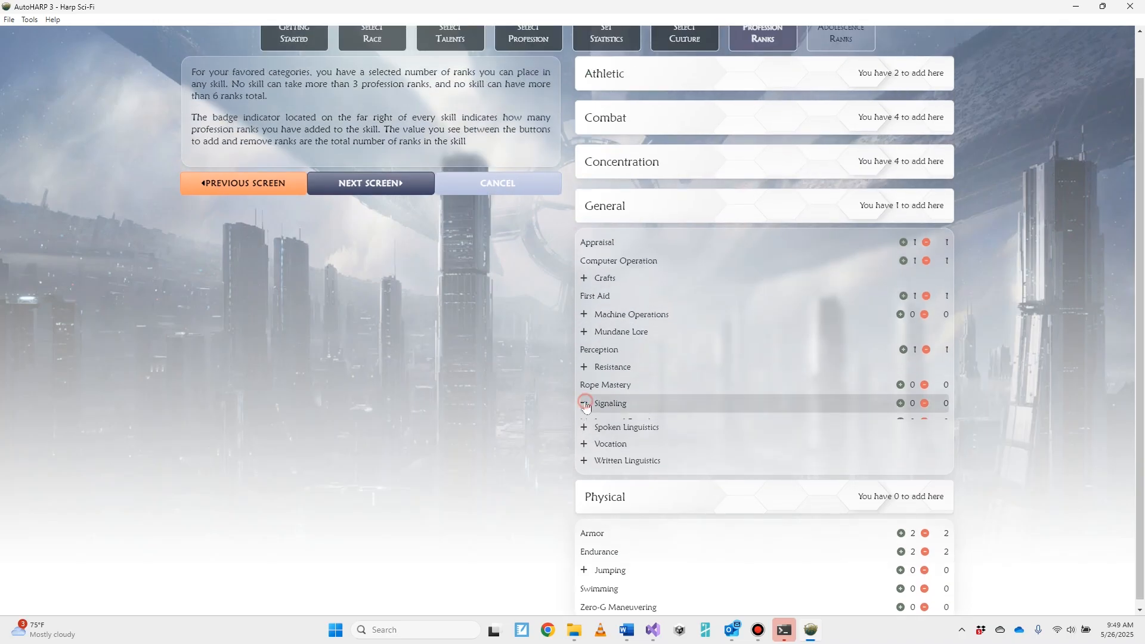
{"action": "left_click", "coordinate": [586, 404]}
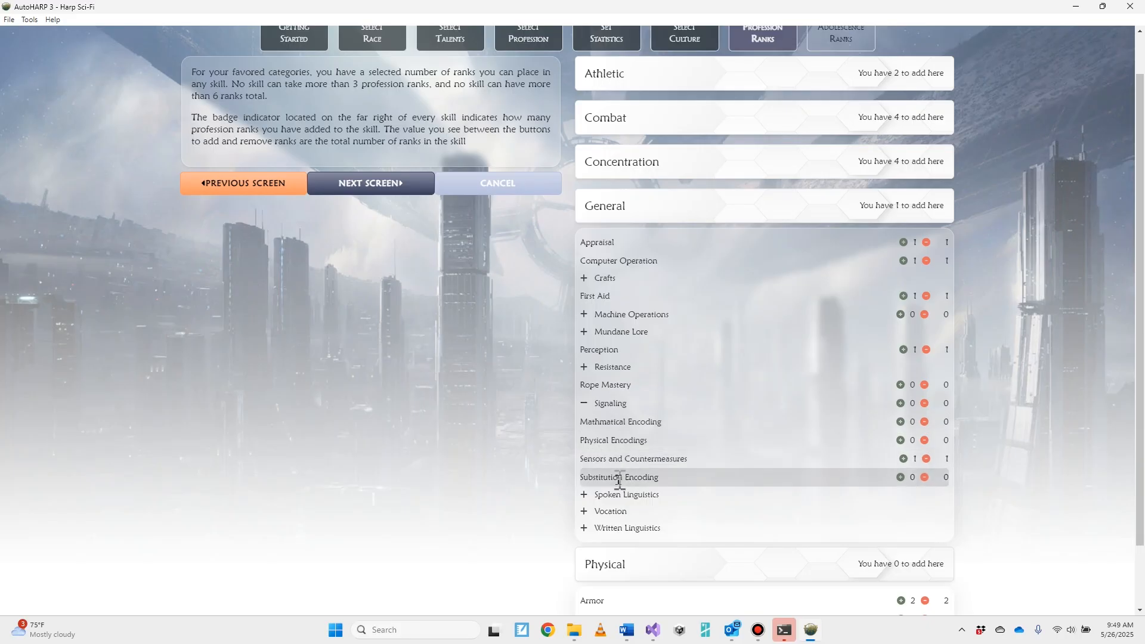
{"action": "left_click", "coordinate": [584, 404]}
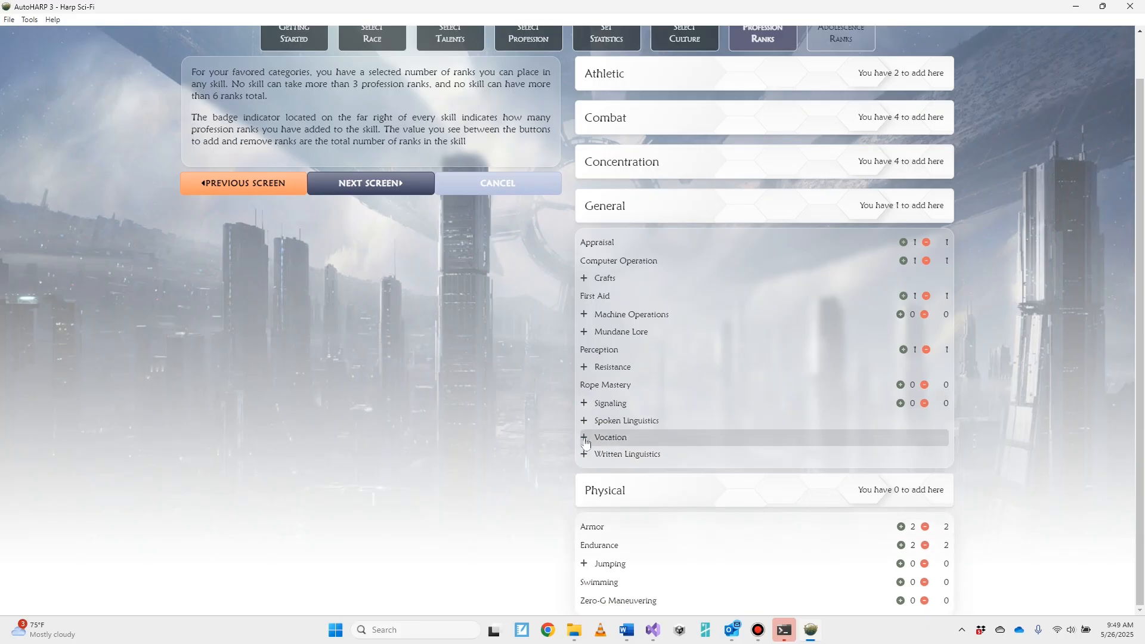
Add one profession rank to Soldiering in the Vocation group of the General category.
{"action": "left_click", "coordinate": [584, 438]}
{"action": "scroll", "coordinate": [656, 418], "scroll_direction": "down", "scroll_amount": 2}
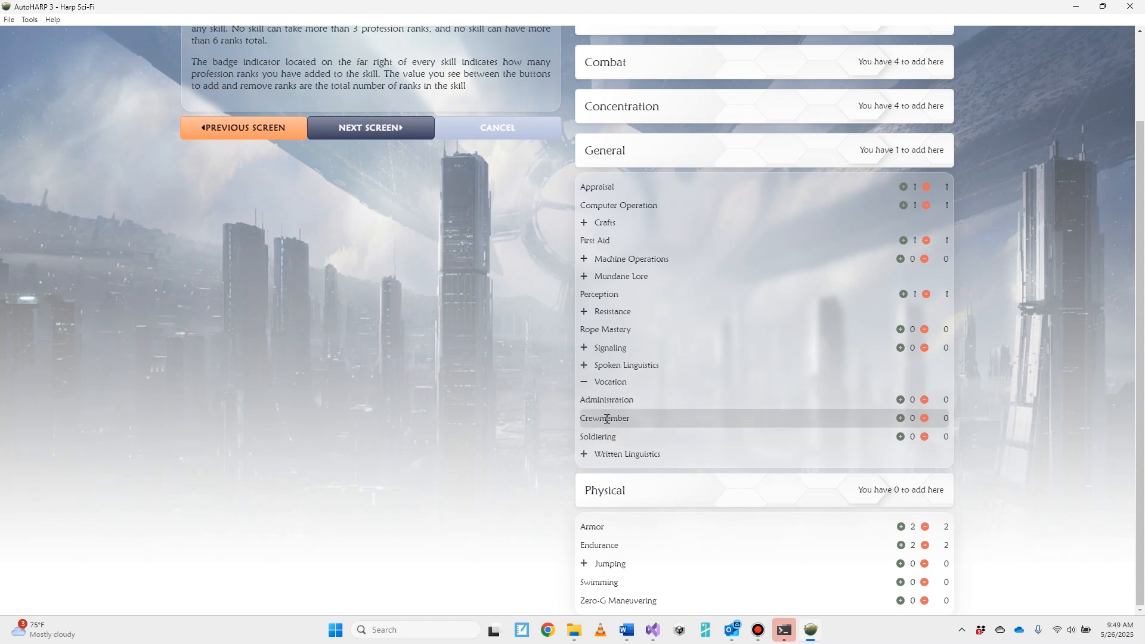
{"action": "left_click", "coordinate": [900, 437]}
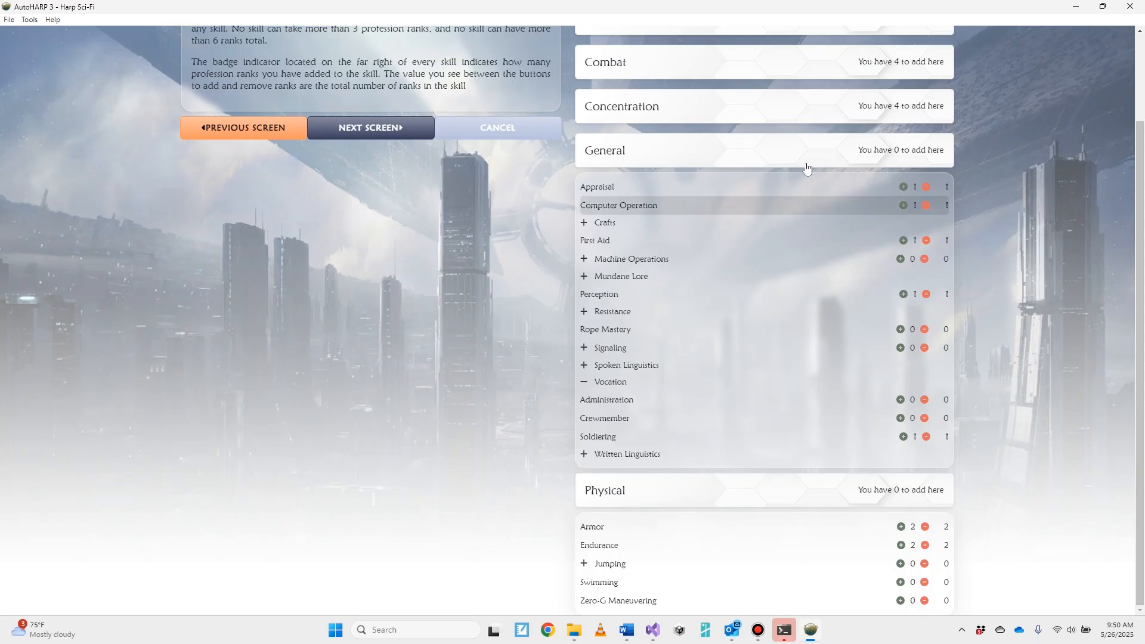
In the Concentration category, add one rank to Psi Energy Development, two to Psychokinesis and one to Mental Focus.
{"action": "scroll", "coordinate": [799, 167], "scroll_direction": "up", "scroll_amount": 2}
{"action": "left_click", "coordinate": [782, 221]}
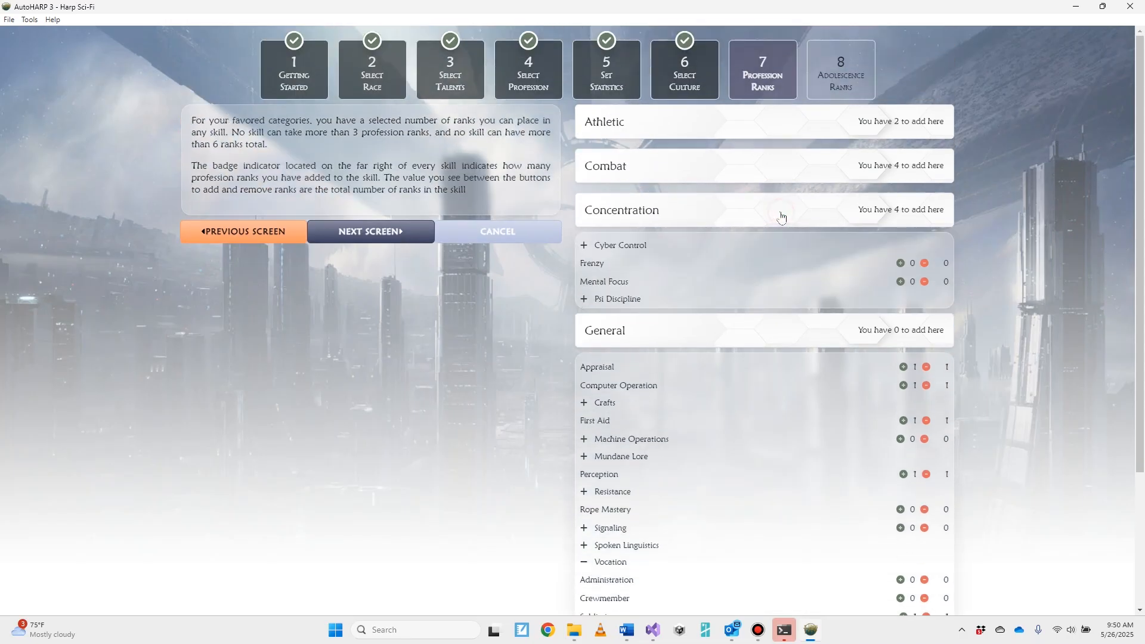
{"action": "left_click", "coordinate": [901, 317]}
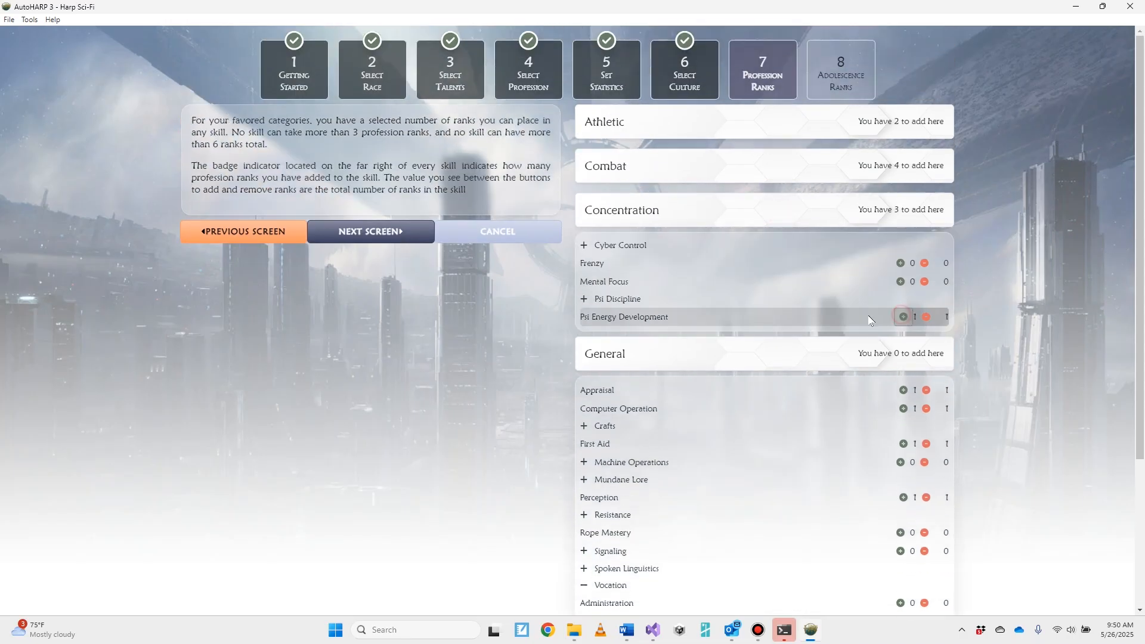
{"action": "left_click", "coordinate": [584, 300]}
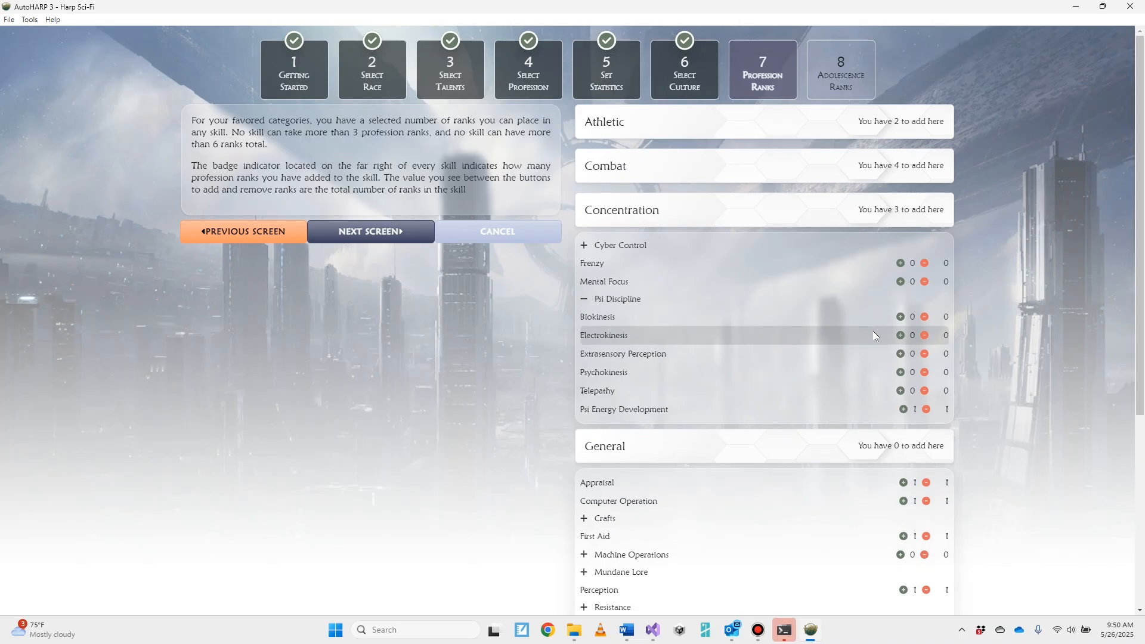
{"action": "double_click", "coordinate": [901, 372]}
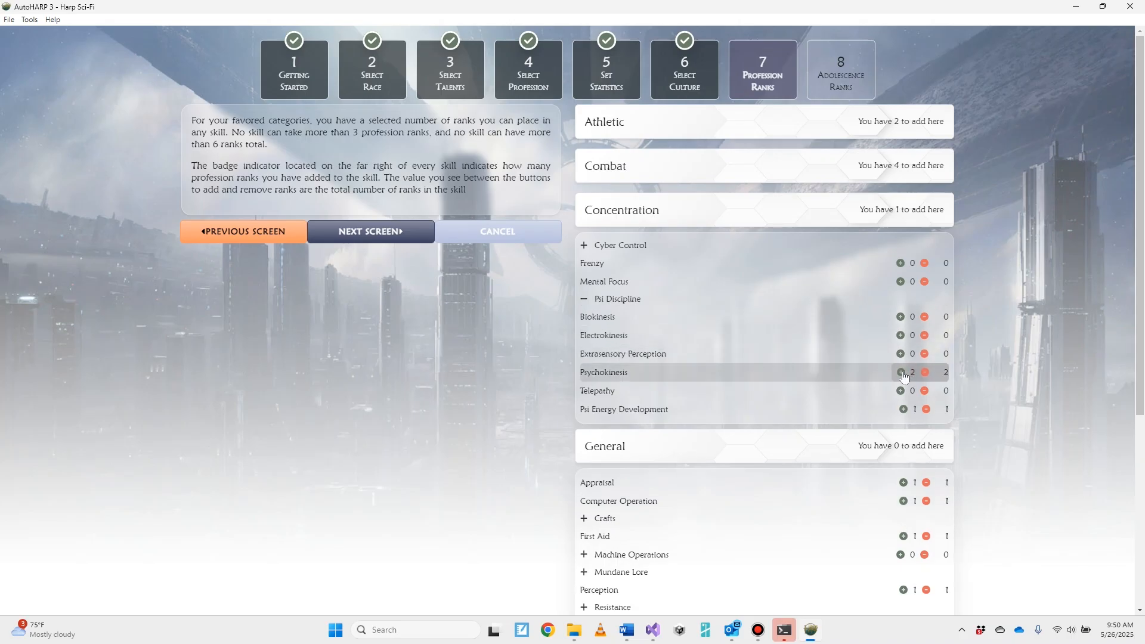
{"action": "left_click", "coordinate": [901, 281]}
In the Combat category, add two ranks to 2 Handed Energy and one each to Martial Arts Strikes and Combat Driving and Piloting.
{"action": "left_click", "coordinate": [825, 173]}
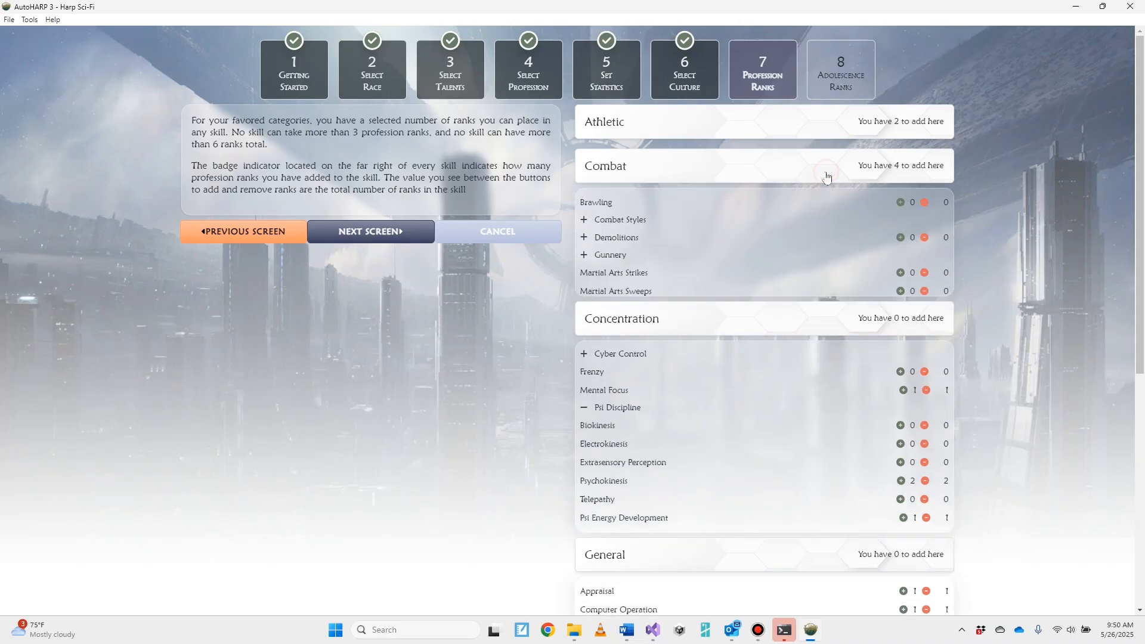
{"action": "left_click", "coordinate": [583, 326]}
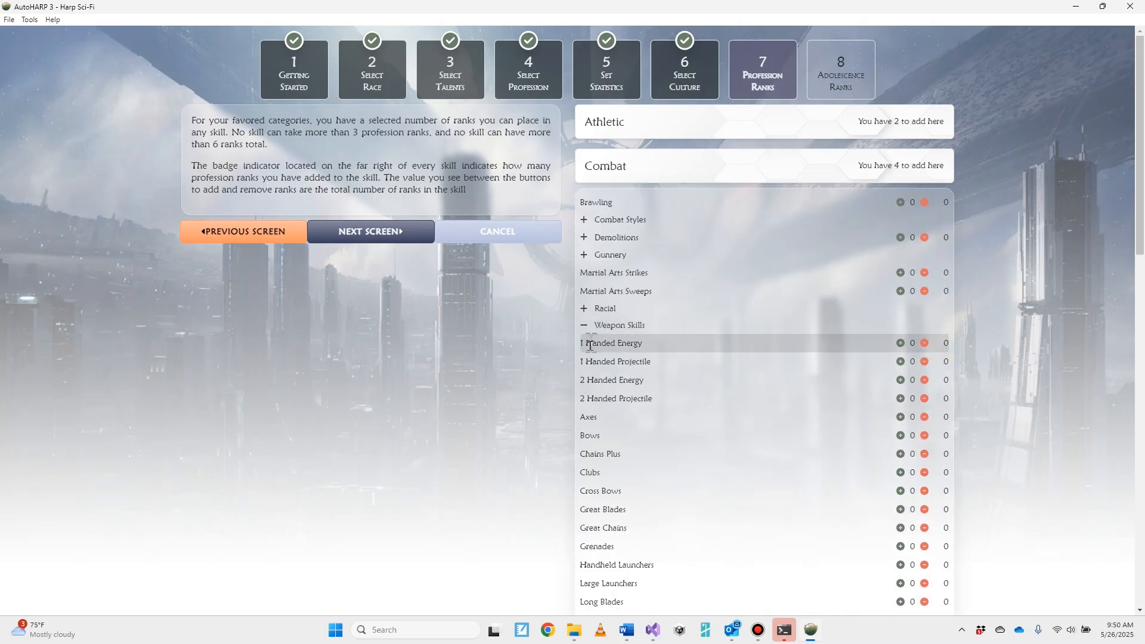
{"action": "left_click", "coordinate": [901, 380]}
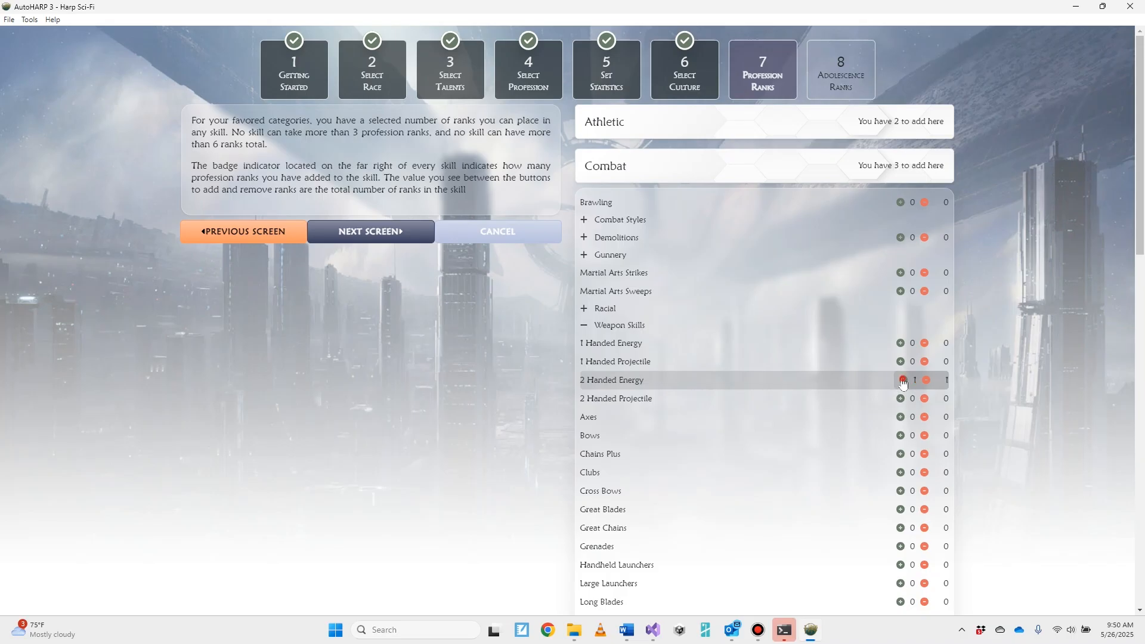
{"action": "left_click", "coordinate": [900, 380]}
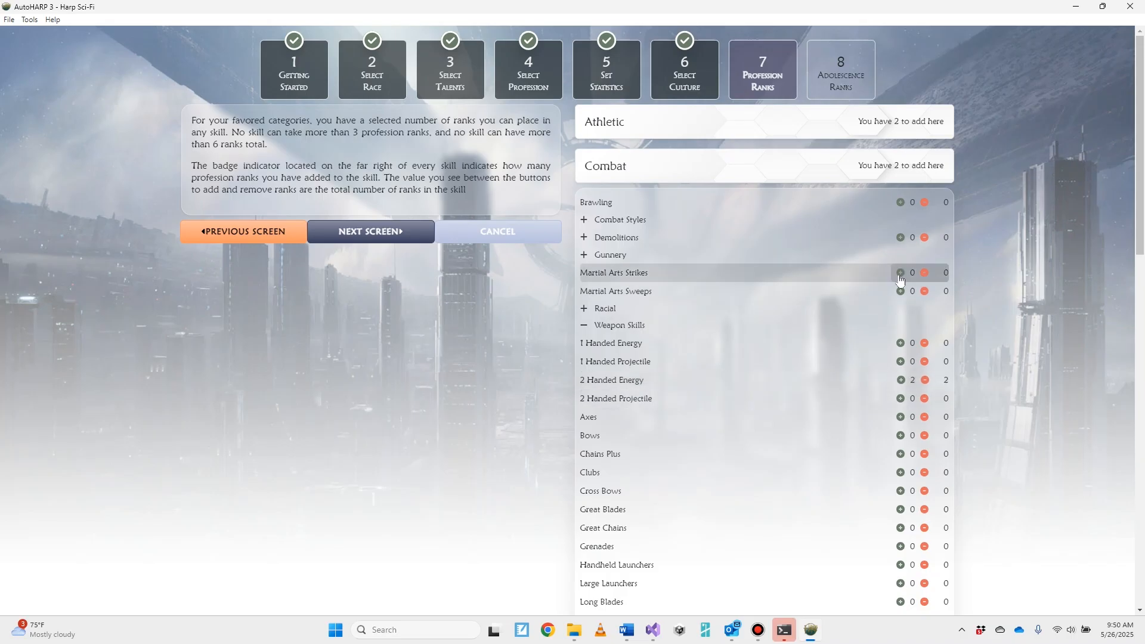
{"action": "left_click", "coordinate": [901, 273]}
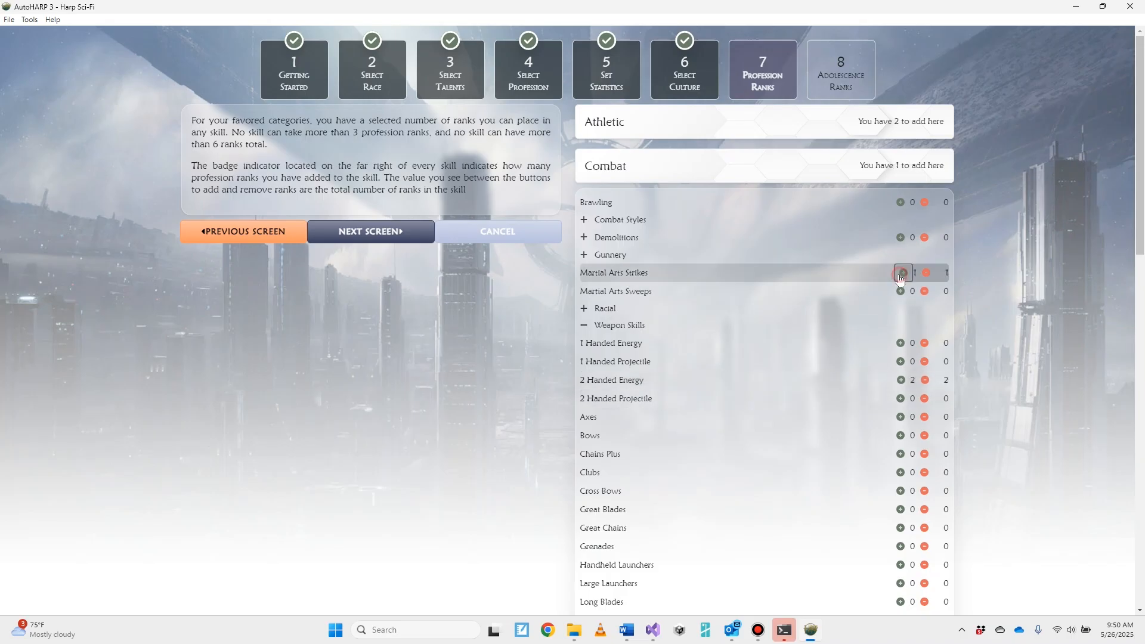
{"action": "left_click", "coordinate": [584, 220]}
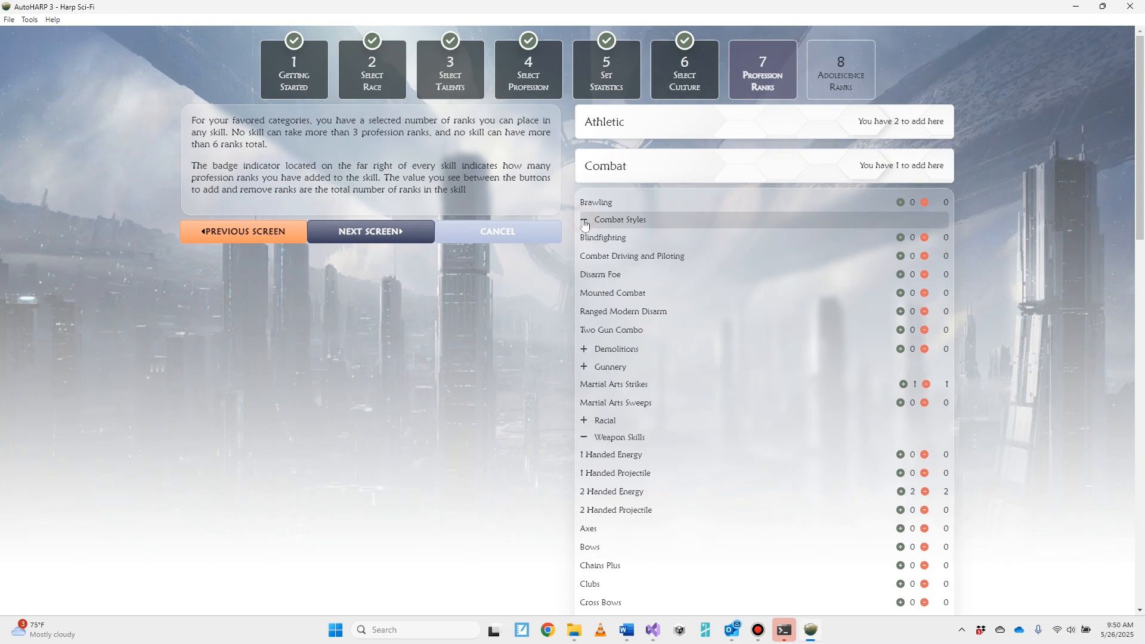
{"action": "left_click", "coordinate": [901, 258]}
Add one profession rank each to Acrobatics and Climbing in the Athletic category.
{"action": "left_click", "coordinate": [822, 131]}
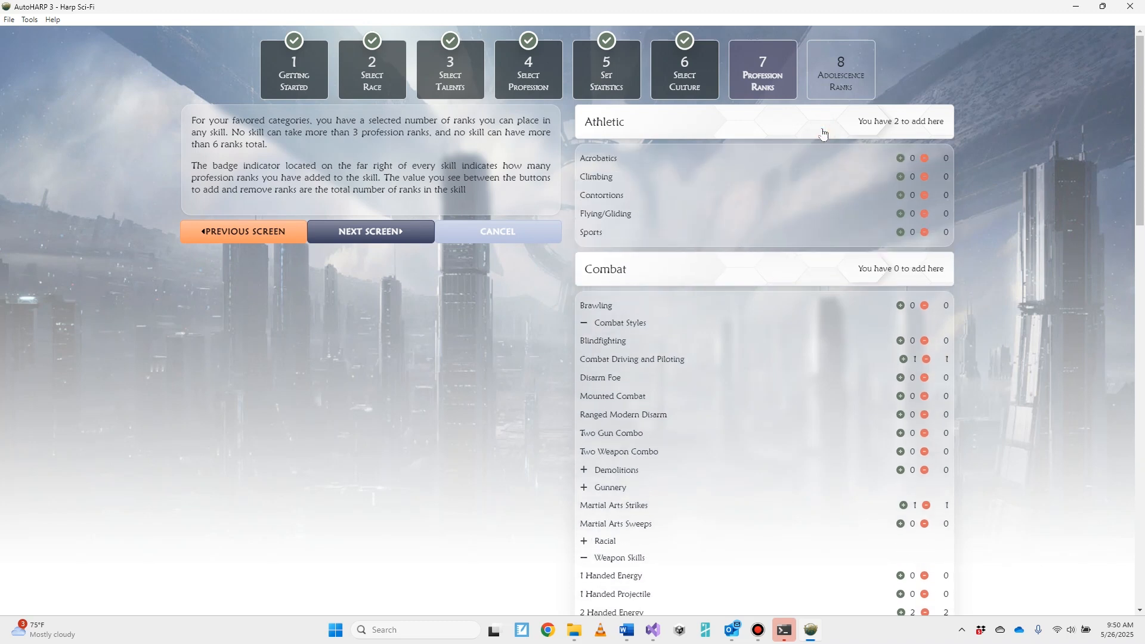
{"action": "left_click", "coordinate": [901, 158]}
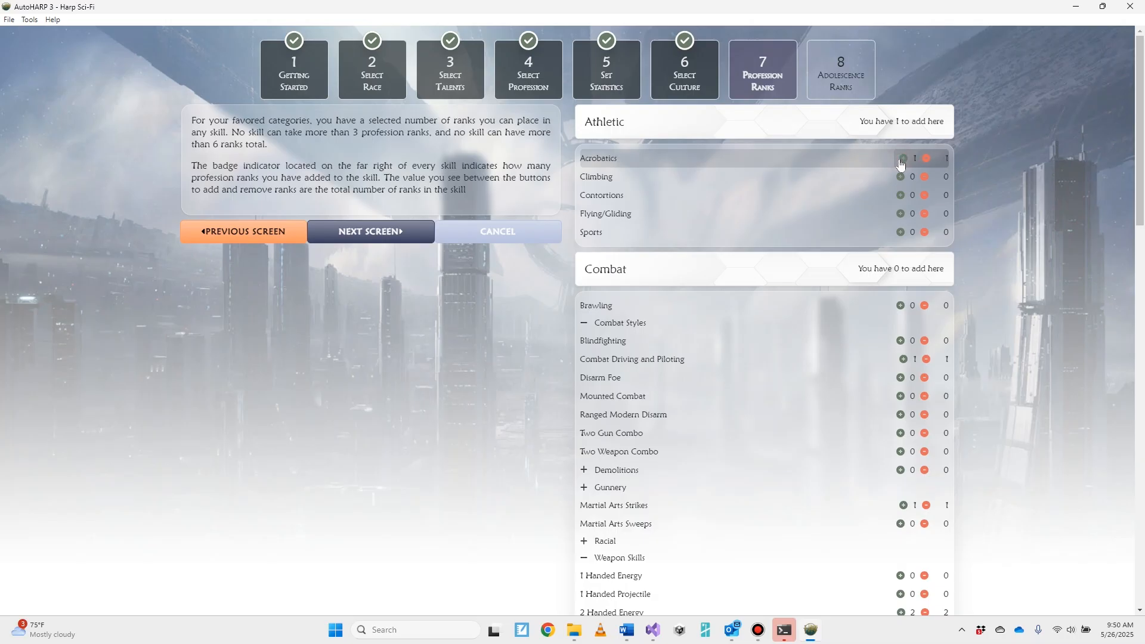
{"action": "left_click", "coordinate": [900, 177]}
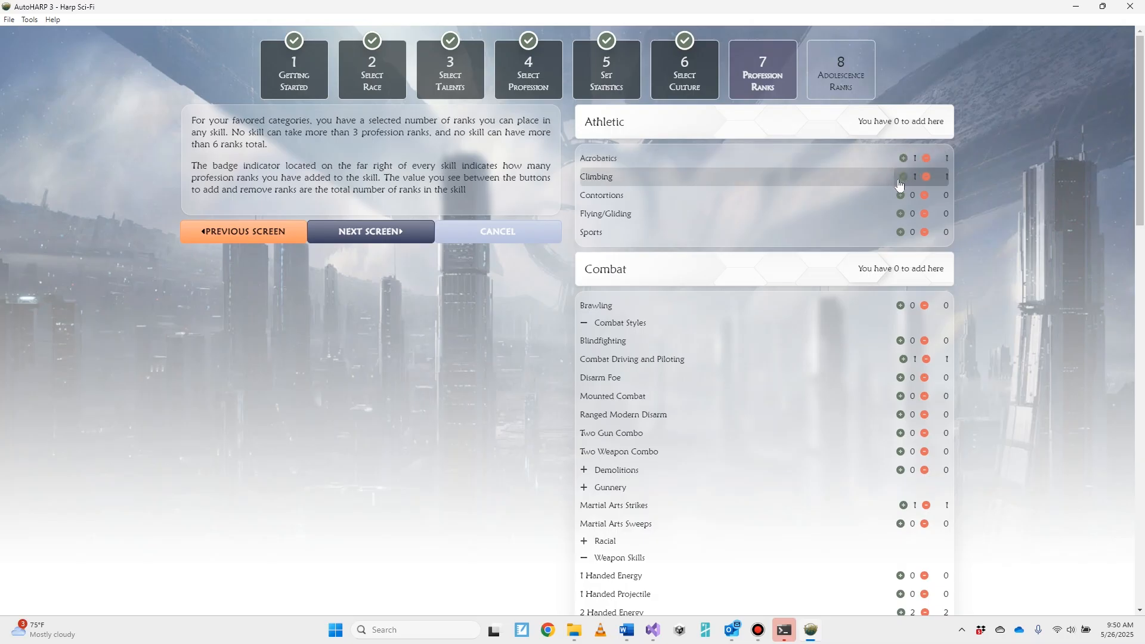
Collapse all five profession rank categories and continue to the adolescence ranks.
{"action": "left_click", "coordinate": [814, 131]}
{"action": "left_click", "coordinate": [769, 167]}
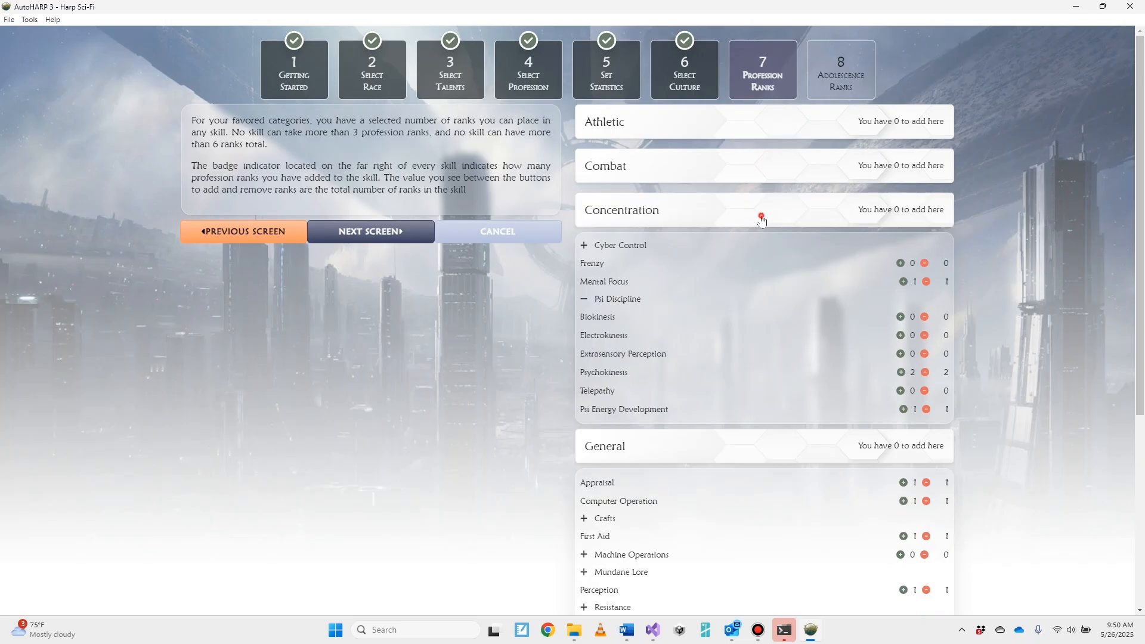
{"action": "left_click", "coordinate": [762, 220]}
{"action": "left_click", "coordinate": [744, 265]}
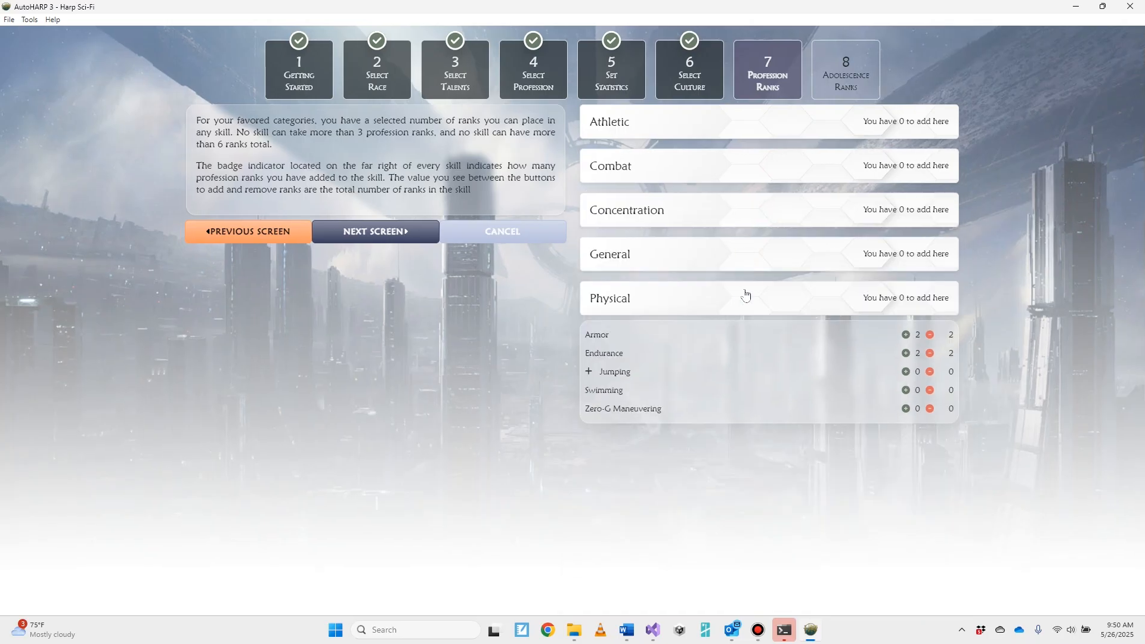
{"action": "left_click", "coordinate": [744, 295]}
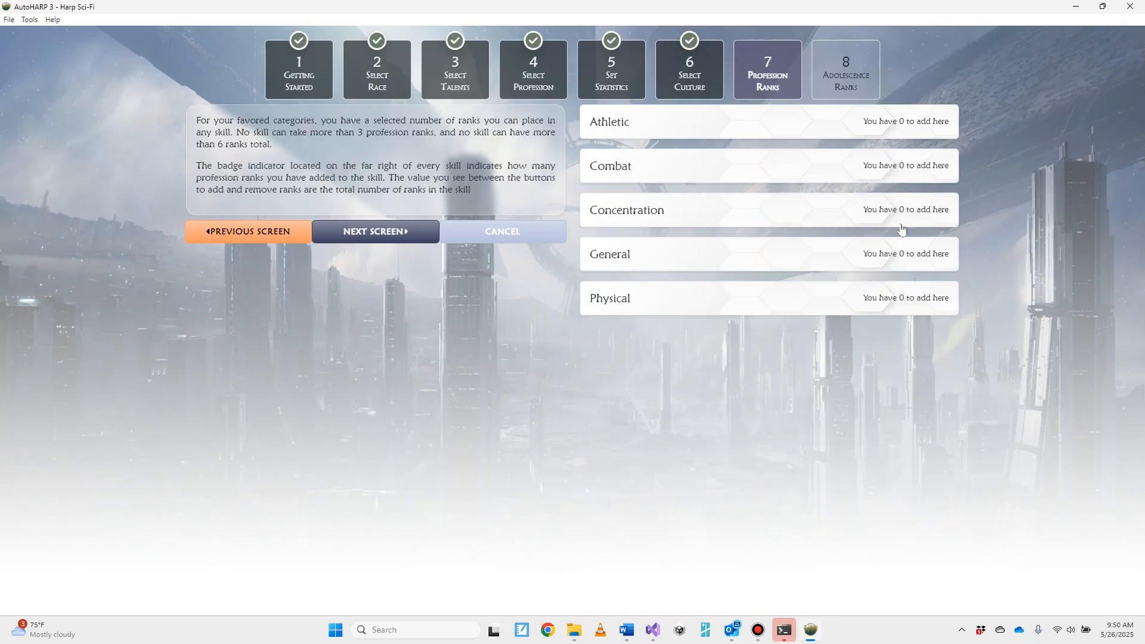
{"action": "left_click", "coordinate": [376, 237]}
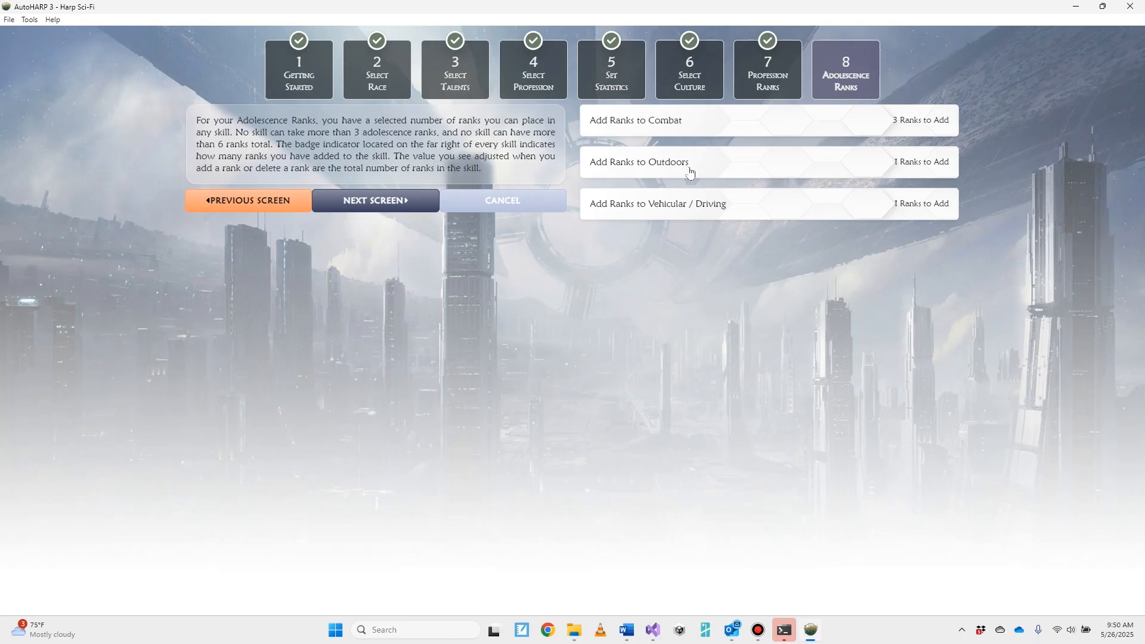
Add one adolescence rank to Ground Effect in the Vehicular / Driving category.
{"action": "left_click", "coordinate": [732, 207]}
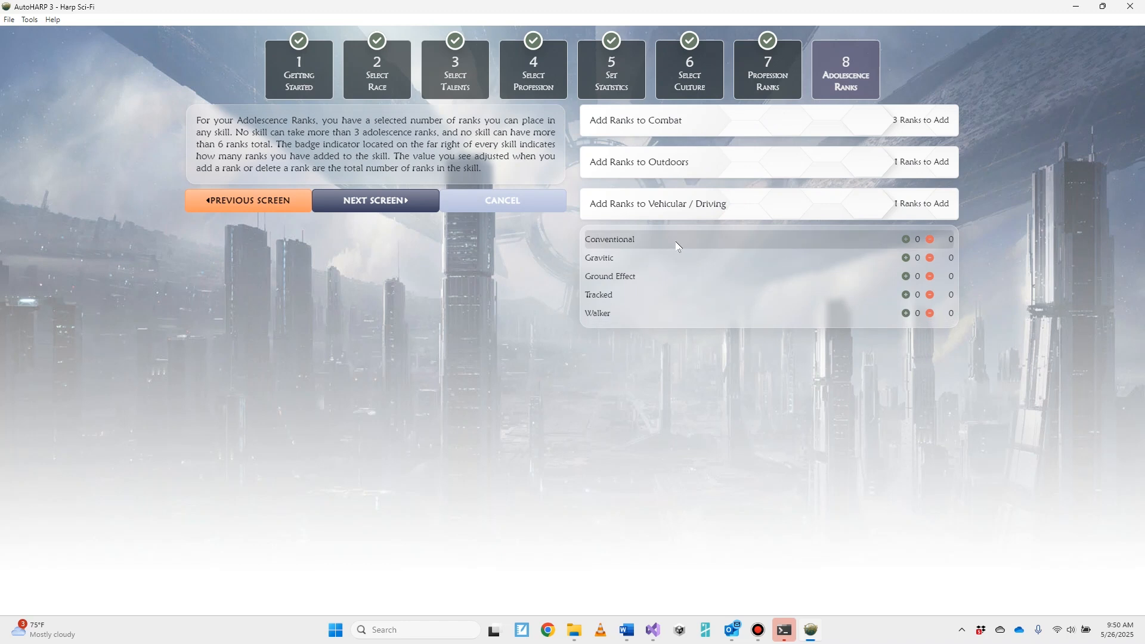
{"action": "left_click", "coordinate": [906, 276]}
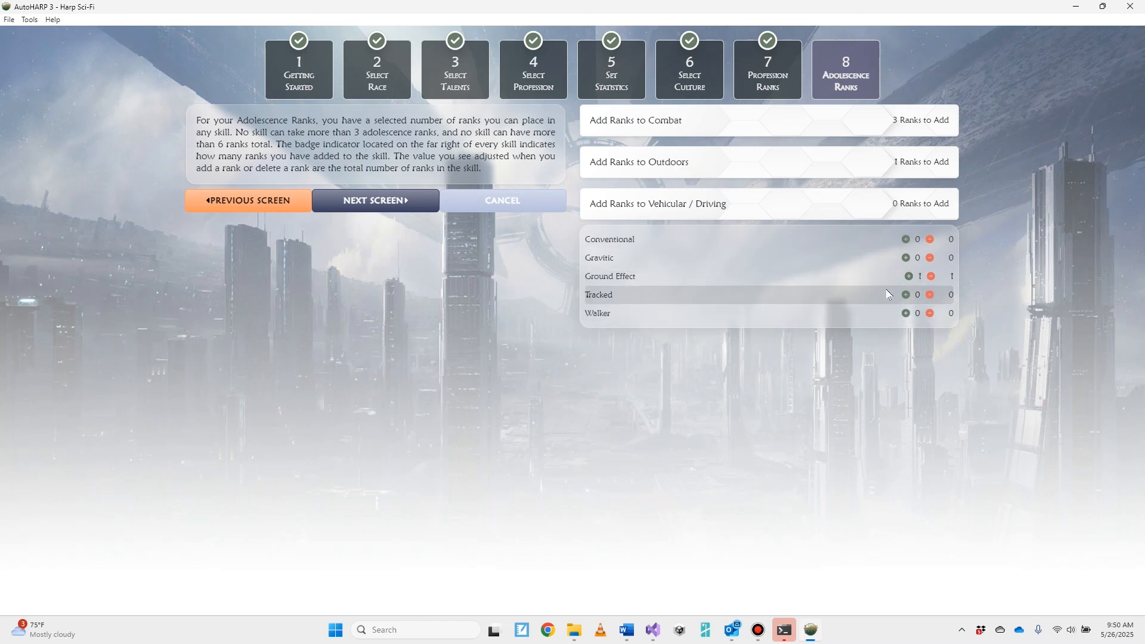
Add one adolescence rank to Tracking in Outdoors, and one each to 2 Handed Energy, Martial Arts Strikes and Brawling in Combat.
{"action": "left_click", "coordinate": [824, 162]}
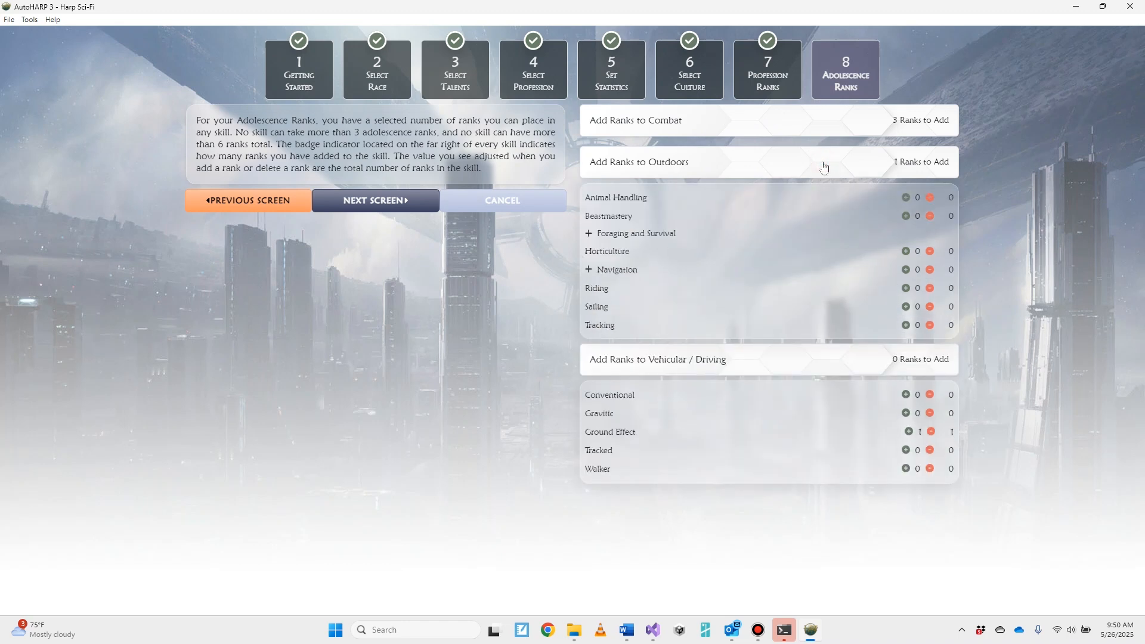
{"action": "left_click", "coordinate": [906, 325]}
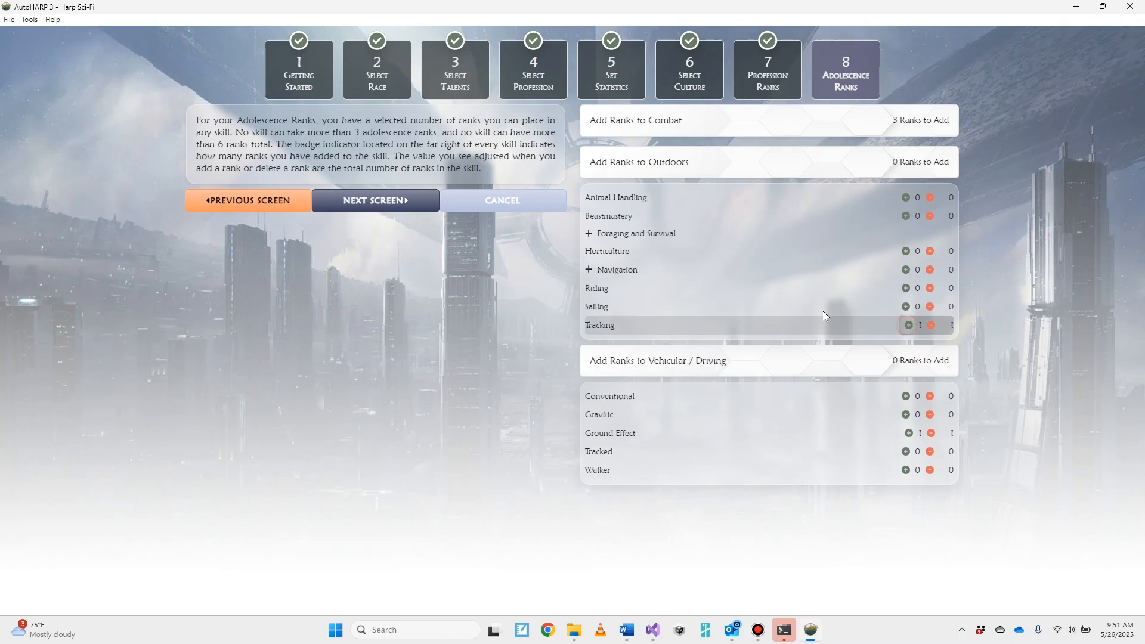
{"action": "left_click", "coordinate": [789, 121]}
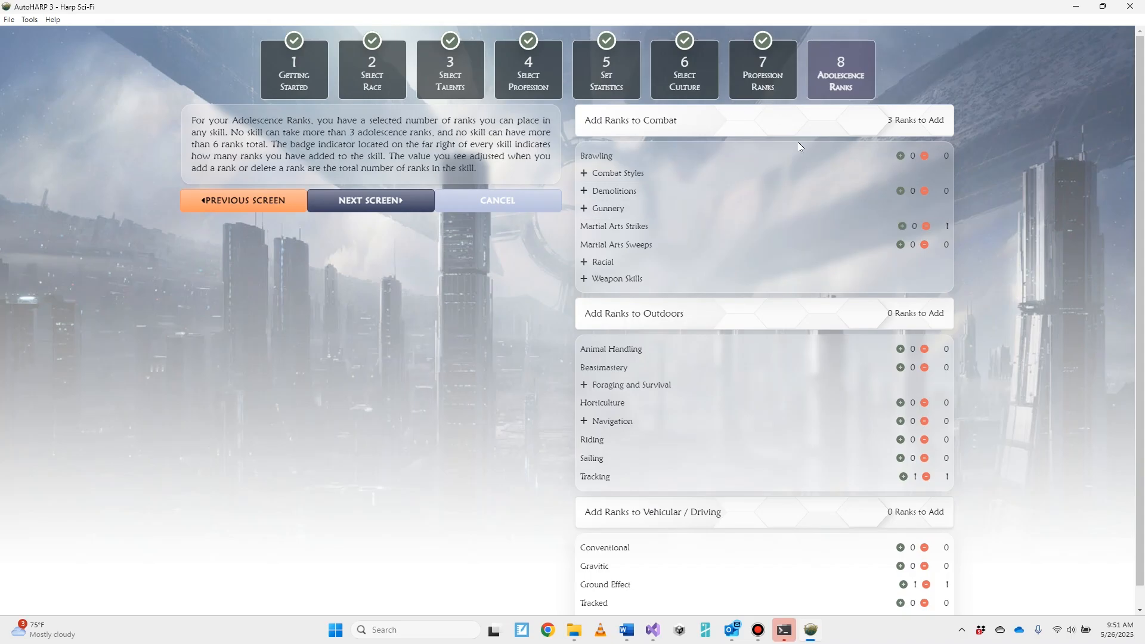
{"action": "left_click", "coordinate": [902, 228]}
{"action": "left_click", "coordinate": [924, 227]}
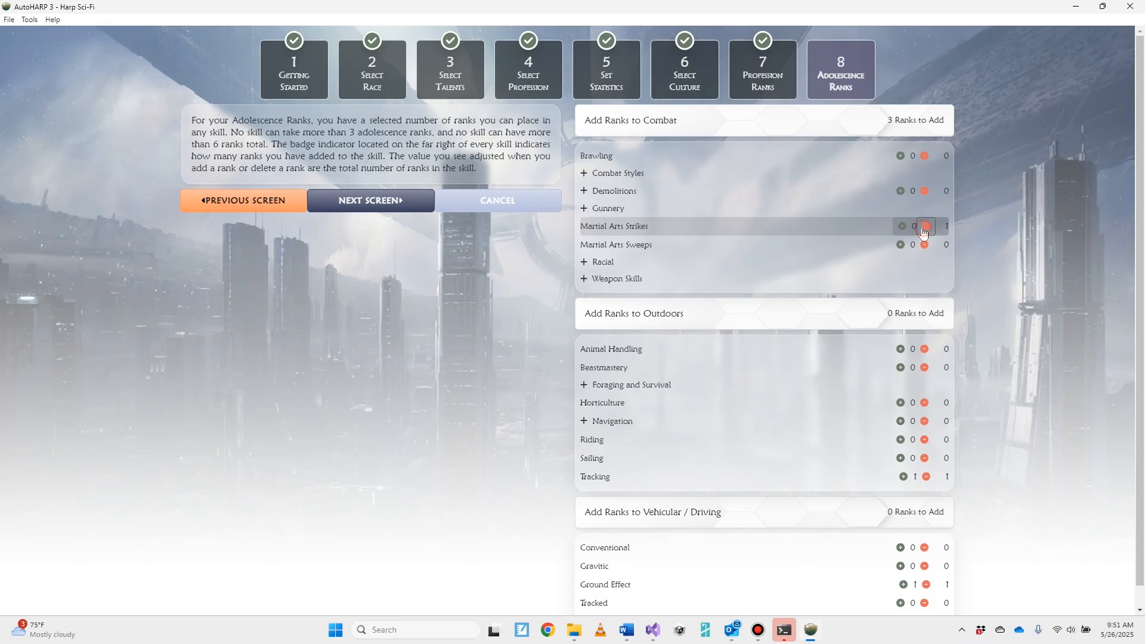
{"action": "left_click", "coordinate": [584, 279]}
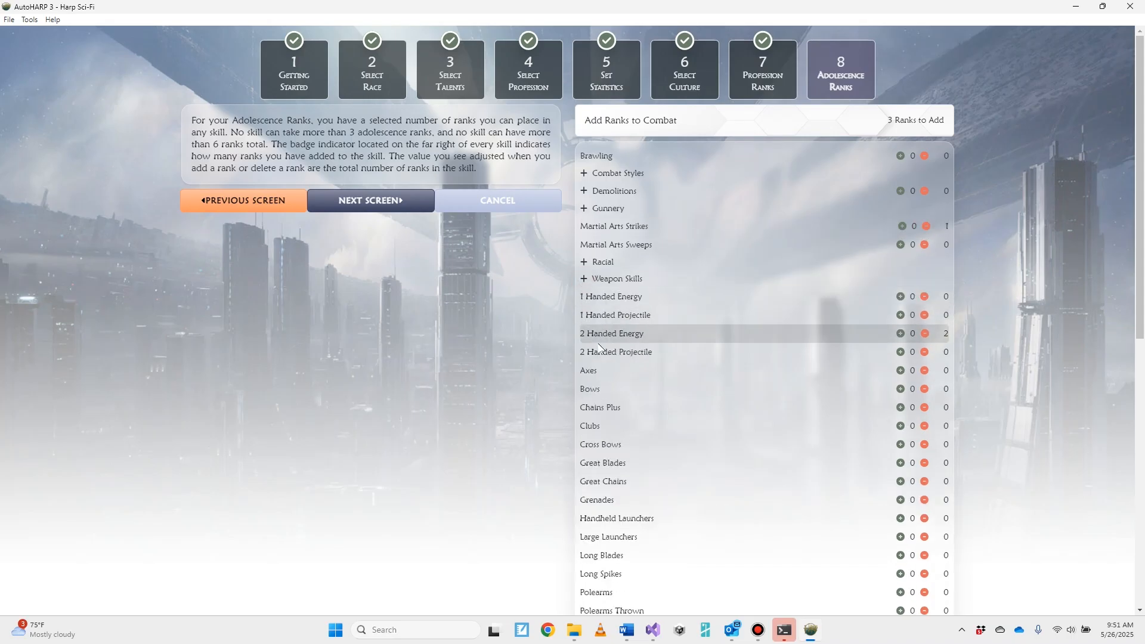
{"action": "left_click", "coordinate": [900, 334]}
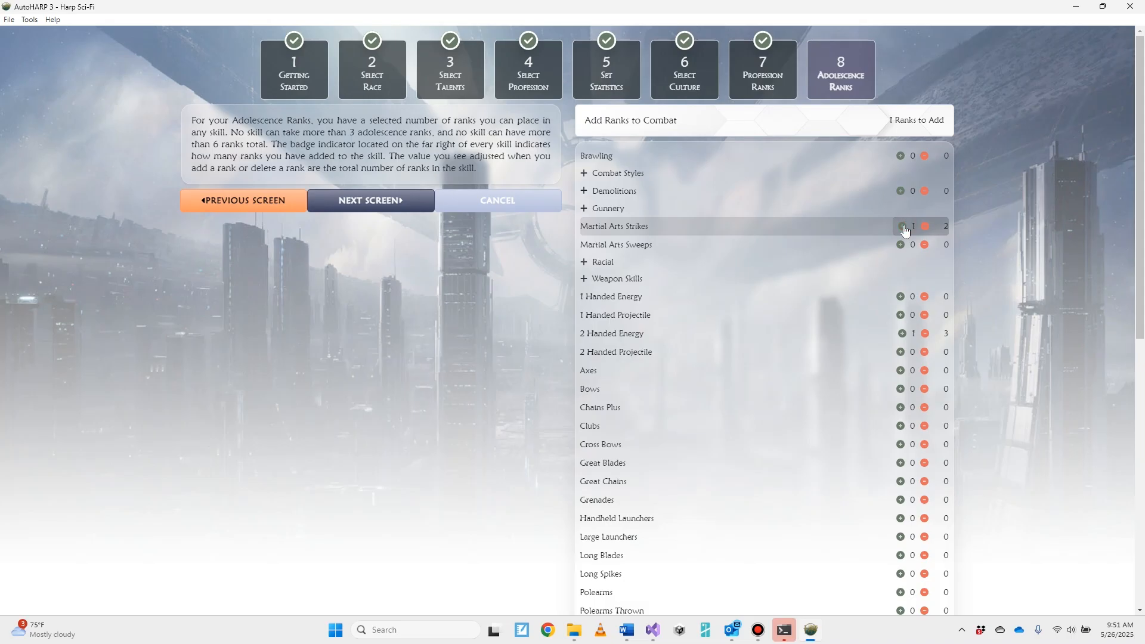
{"action": "left_click", "coordinate": [902, 157]}
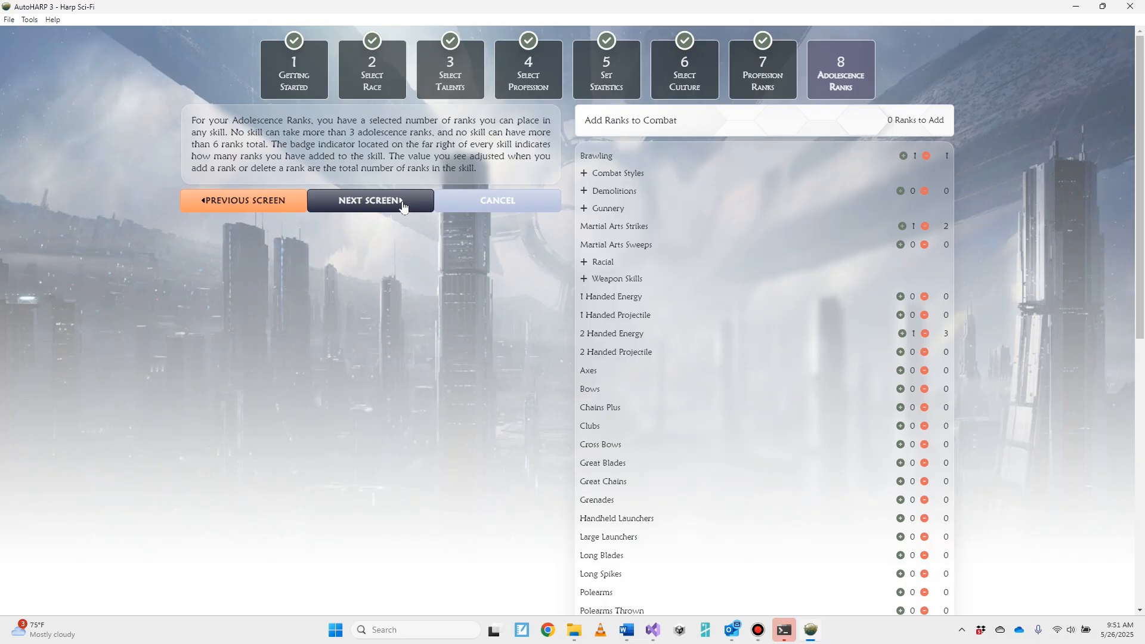
Complete the adolescence ranks to finish the character and save it in Documents as Bobbie.ahp.
{"action": "left_click", "coordinate": [402, 202]}
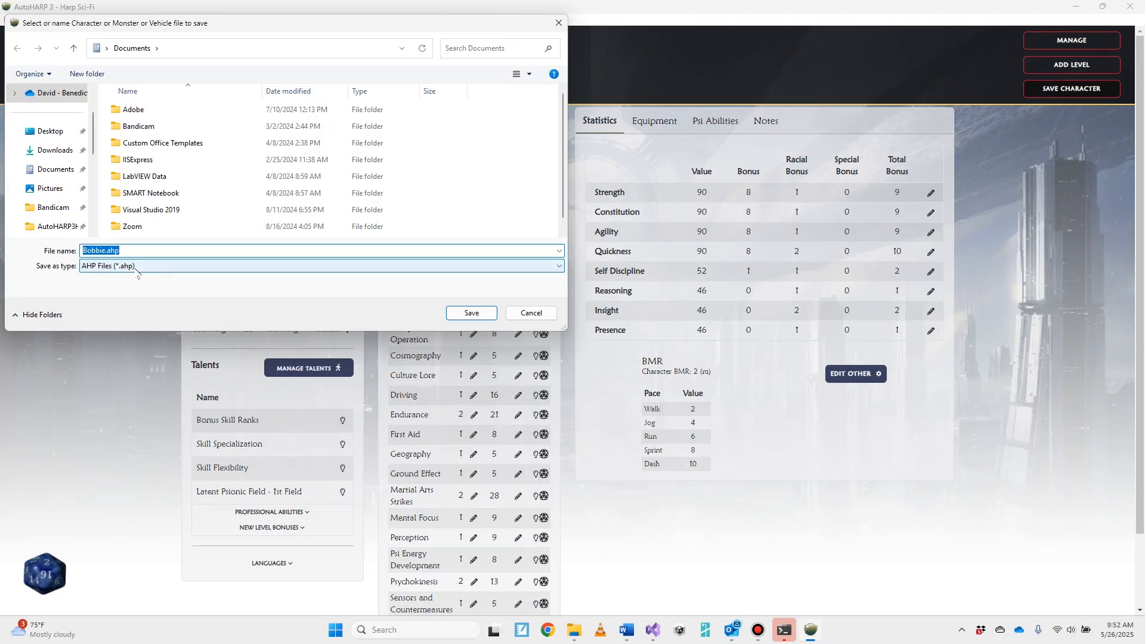
{"action": "left_click", "coordinate": [472, 314]}
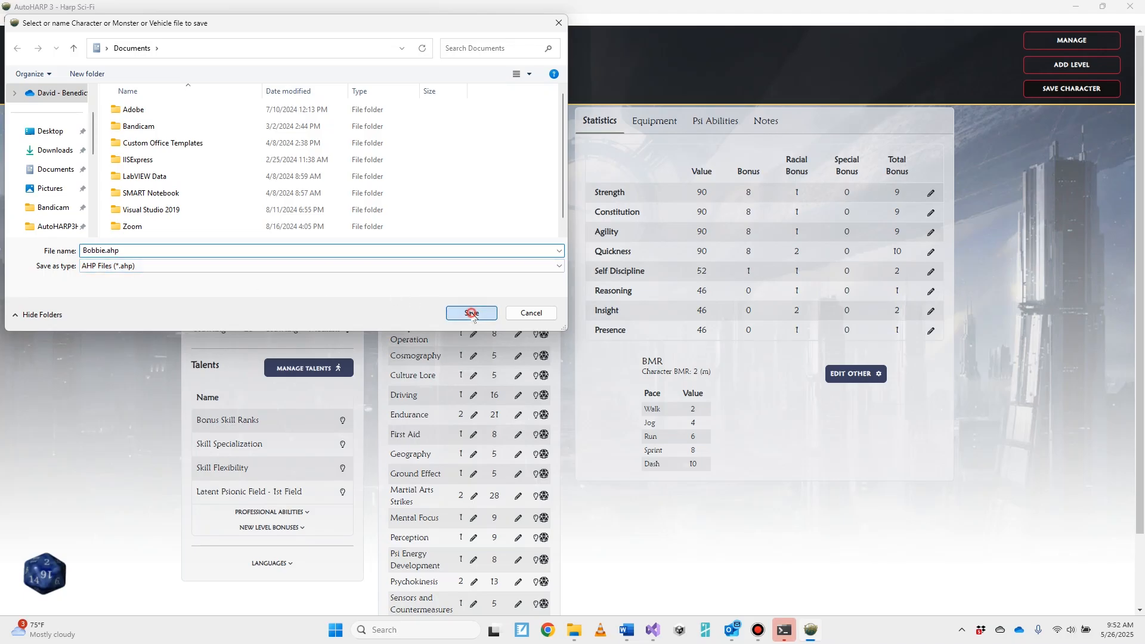